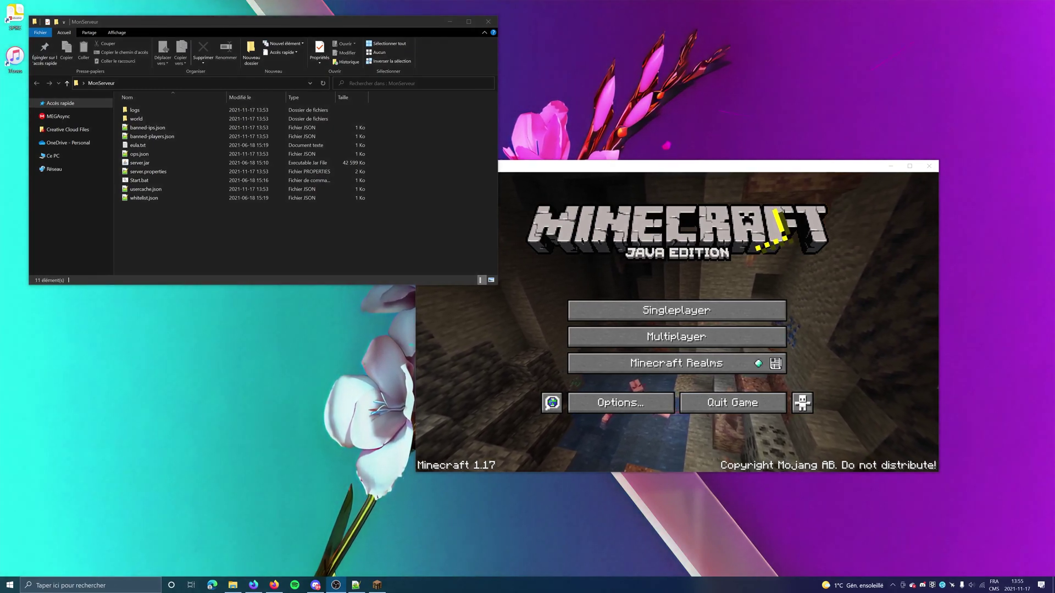
# Open the server.properties file from the MonServeur folder in Notepad++
pyautogui.moveTo(205, 247); pyautogui.dragTo(135, 107)
pyautogui.click(207, 234)
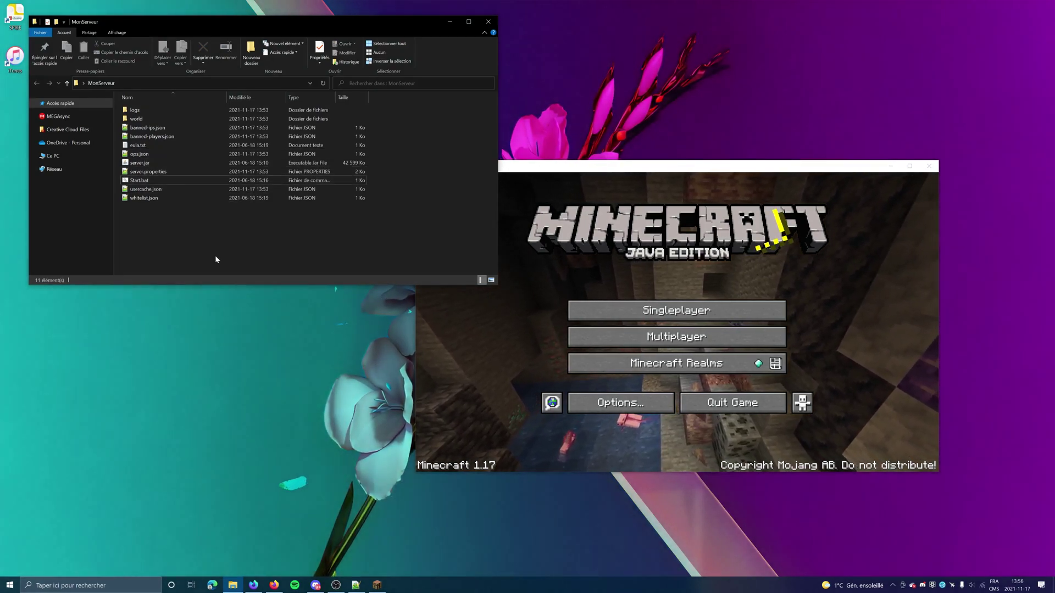
pyautogui.click(183, 173)
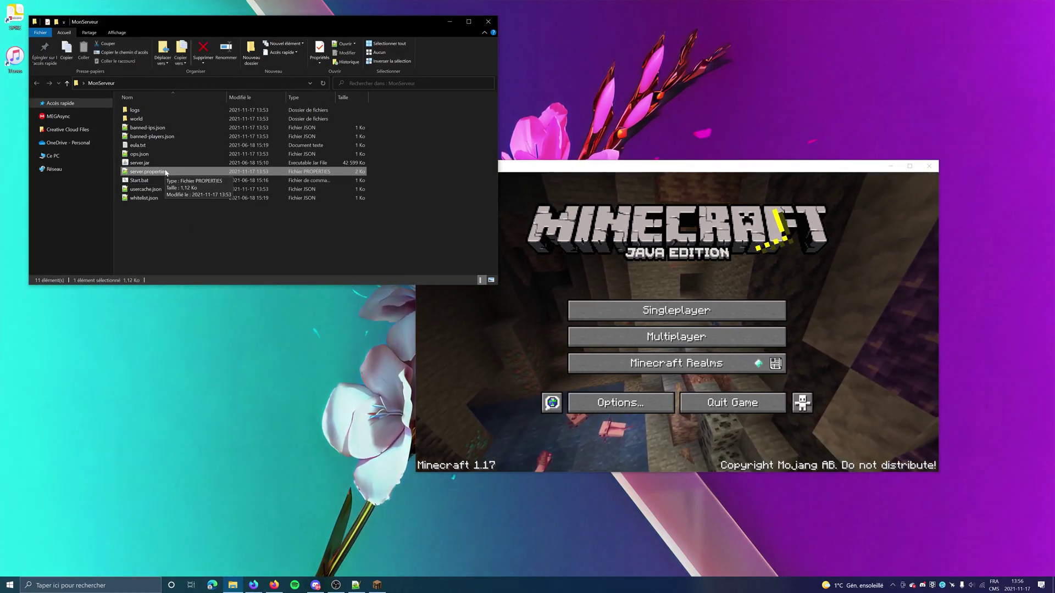
pyautogui.rightClick(166, 172)
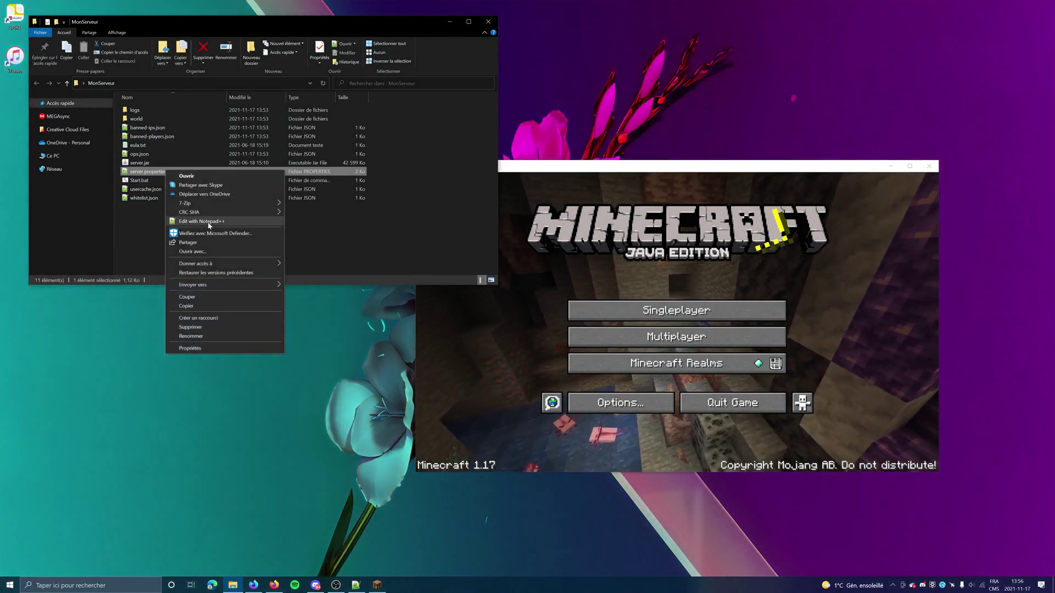
pyautogui.click(204, 221)
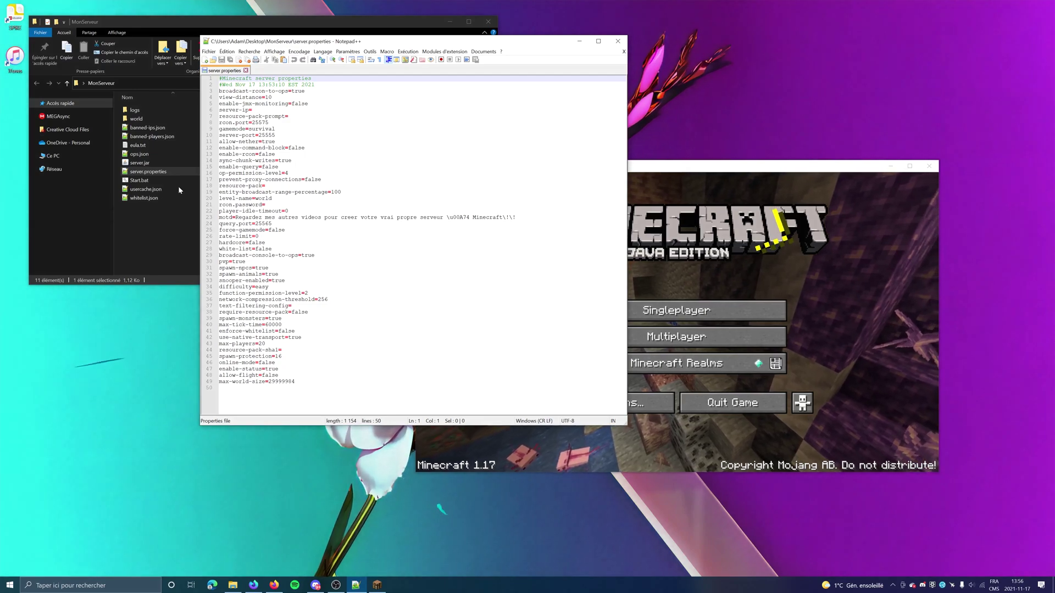
# Look through the server.properties settings from the beginning of the file down to the function-permission-level line
pyautogui.hotkey('shift', 'Down')
pyautogui.hotkey('shift', 'Down')
pyautogui.hotkey('shift', 'Down')
pyautogui.hotkey('shift', 'Down')
pyautogui.hotkey('shift', 'Down')
pyautogui.hotkey('shift', 'Down')
pyautogui.hotkey('shift', 'Down')
pyautogui.hotkey('shift', 'Down')
pyautogui.hotkey('shift', 'Down')
pyautogui.hotkey('shift', 'Down')
pyautogui.hotkey('shift', 'Down')
pyautogui.hotkey('shift', 'Down')
pyautogui.hotkey('shift', 'Down')
pyautogui.hotkey('shift', 'Down')
pyautogui.hotkey('shift', 'Down')
pyautogui.hotkey('shift', 'Down')
pyautogui.hotkey('shift', 'Down')
pyautogui.hotkey('shift', 'Down')
pyautogui.hotkey('shift', 'Down')
pyautogui.hotkey('shift', 'Down')
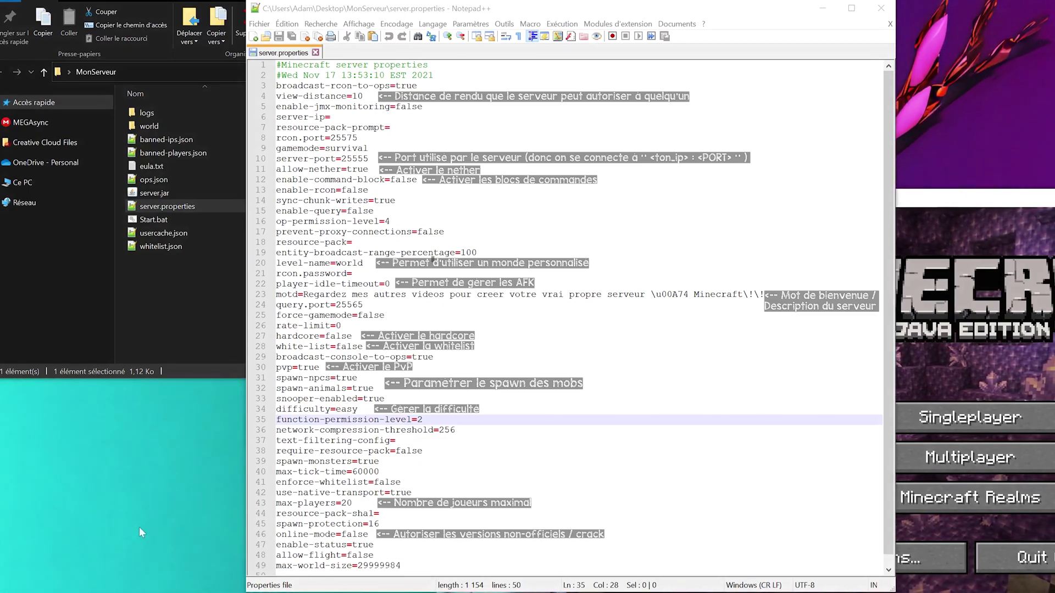
# Set the view-distance property to 8
pyautogui.moveTo(364, 96); pyautogui.dragTo(303, 96)
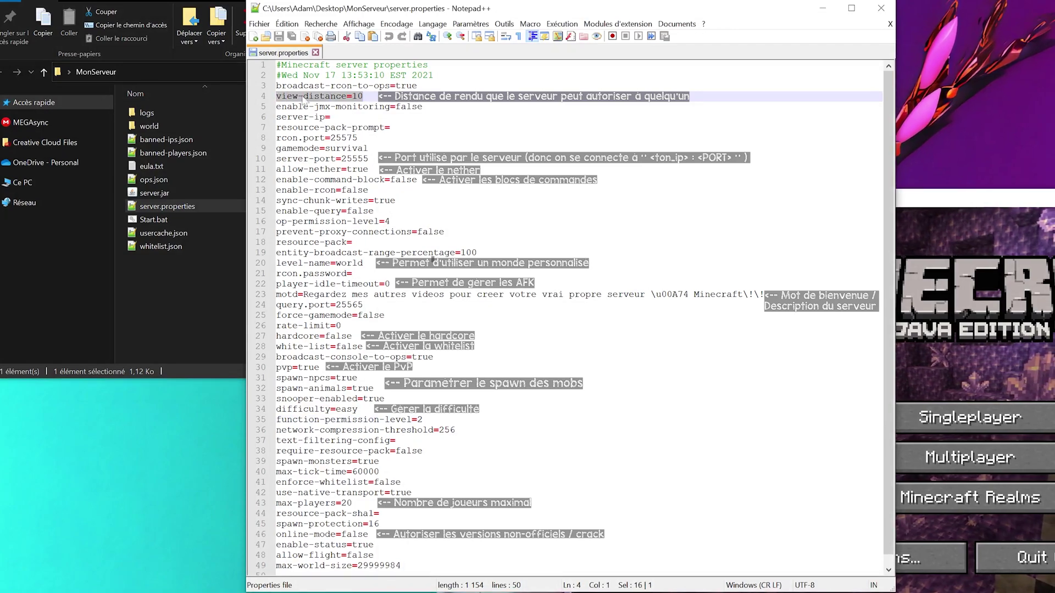
pyautogui.press('End')
pyautogui.hotkey('shift', 'Left')
pyautogui.hotkey('shift', 'Left')
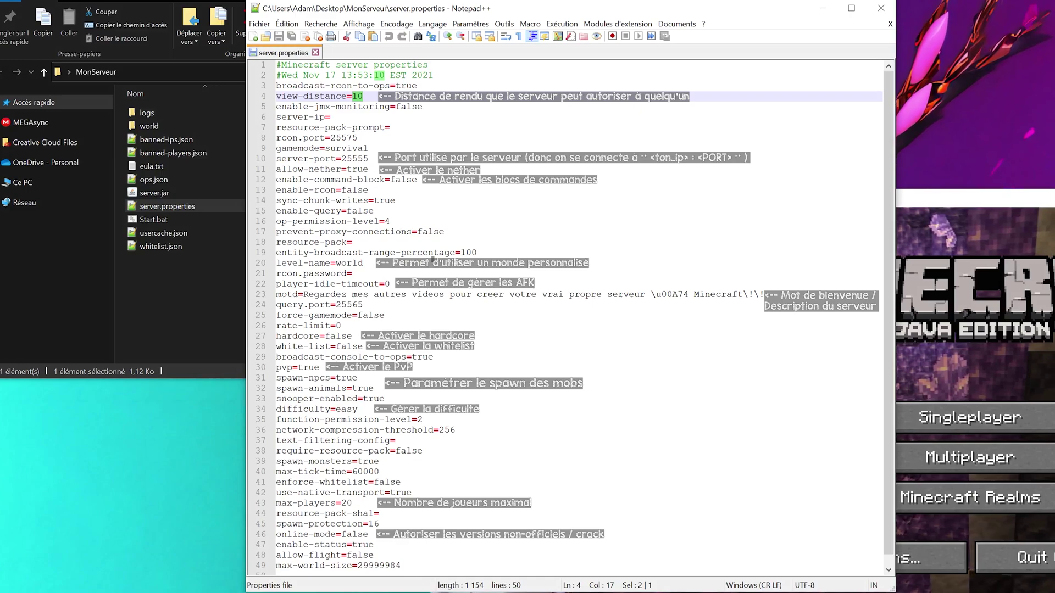
pyautogui.hotkey('shift', 'Left')
pyautogui.write('8')
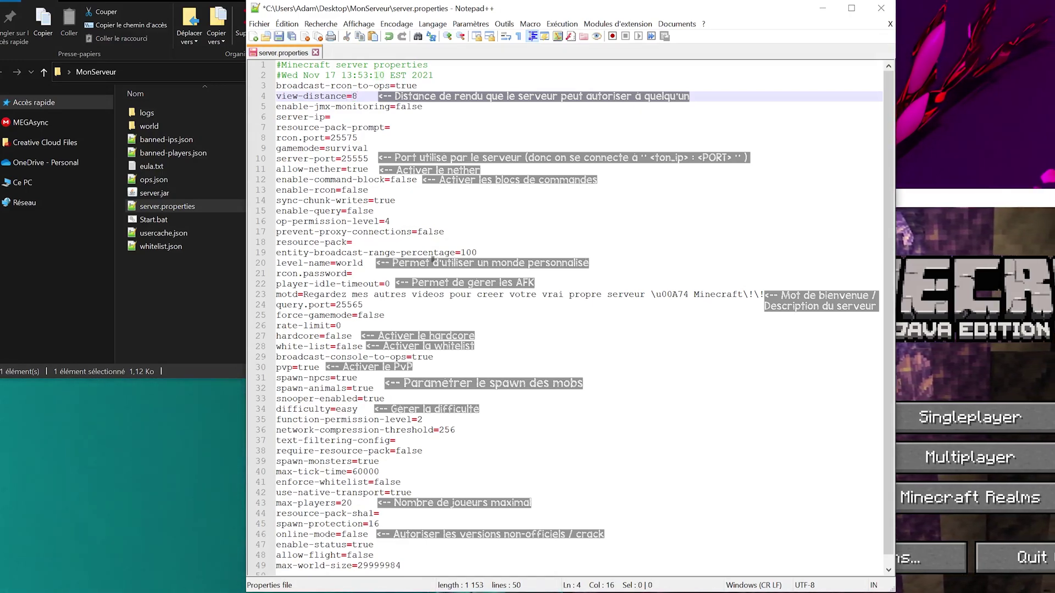
# Examine the enable-jmx-monitoring, server-ip, resource-pack-prompt and rcon.port properties
pyautogui.click(363, 106)
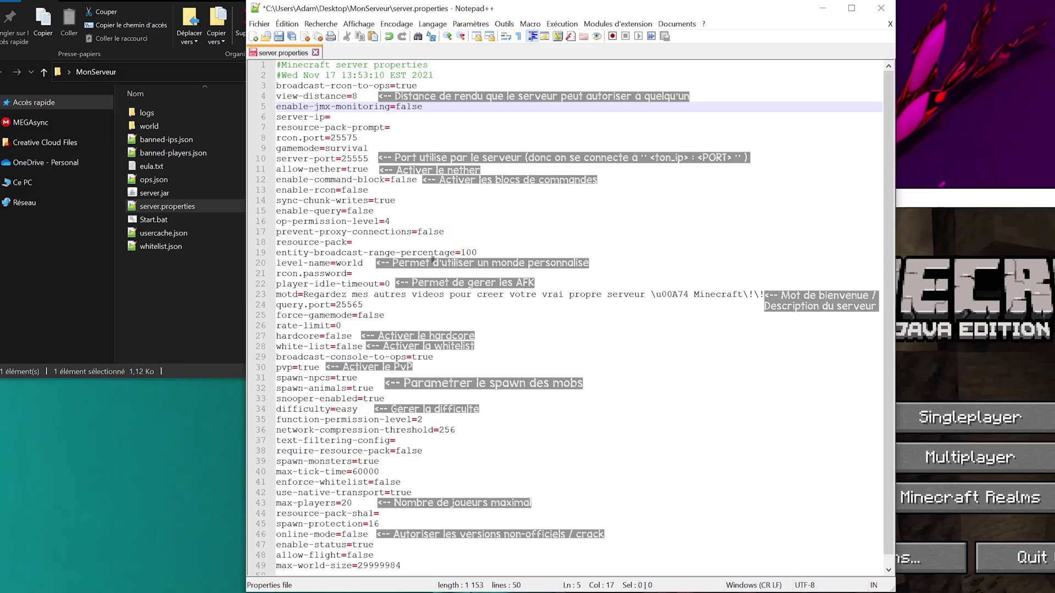
pyautogui.moveTo(276, 85); pyautogui.dragTo(330, 117)
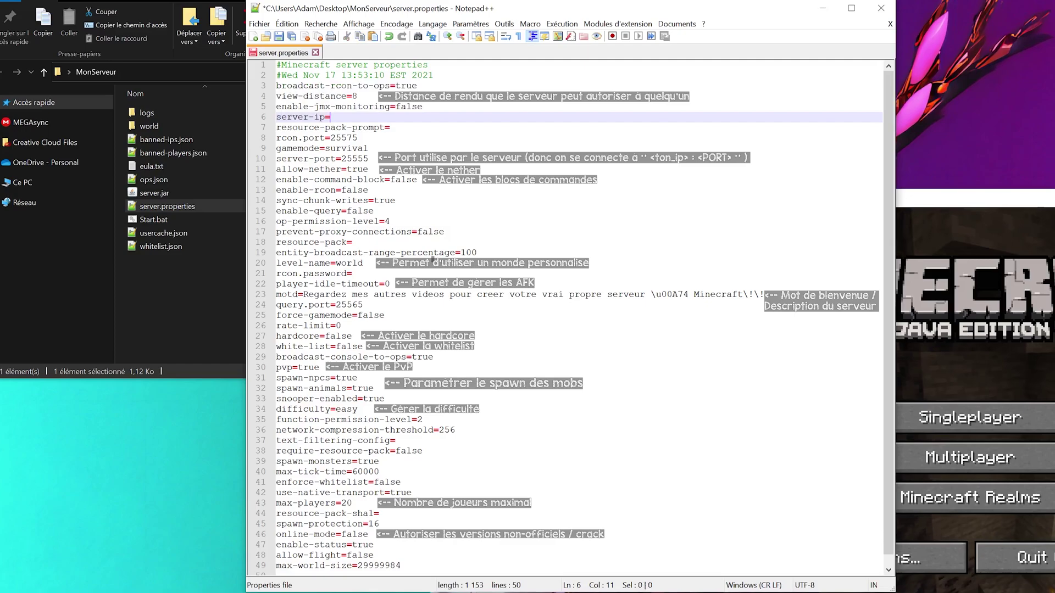
pyautogui.moveTo(422, 106); pyautogui.dragTo(303, 106)
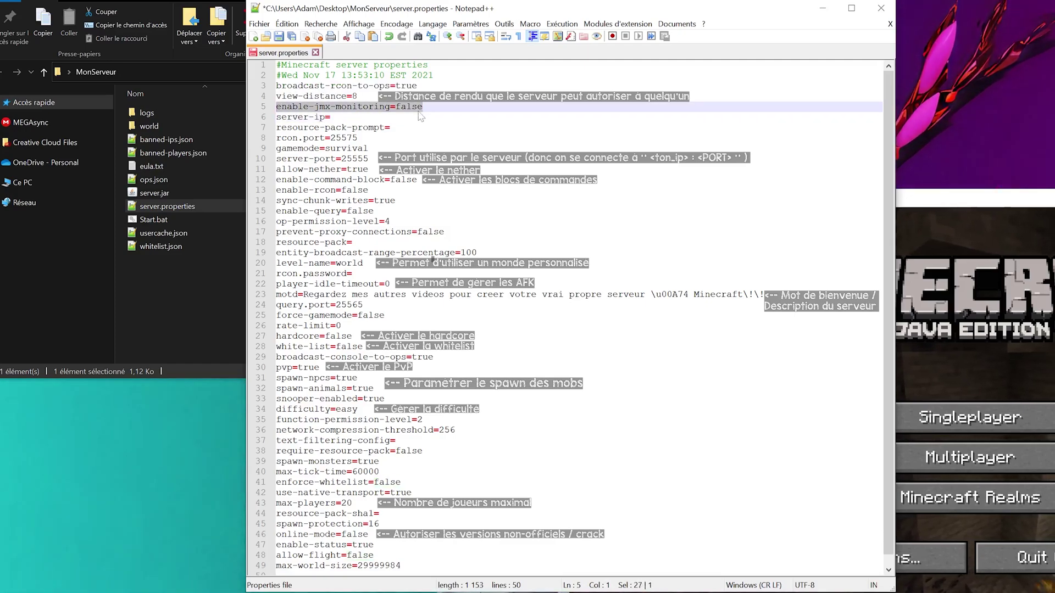
pyautogui.click(330, 117)
pyautogui.moveTo(389, 127); pyautogui.dragTo(276, 127)
pyautogui.press('End')
pyautogui.hotkey('shift', 'Home')
pyautogui.press('End')
pyautogui.hotkey('shift', 'Home')
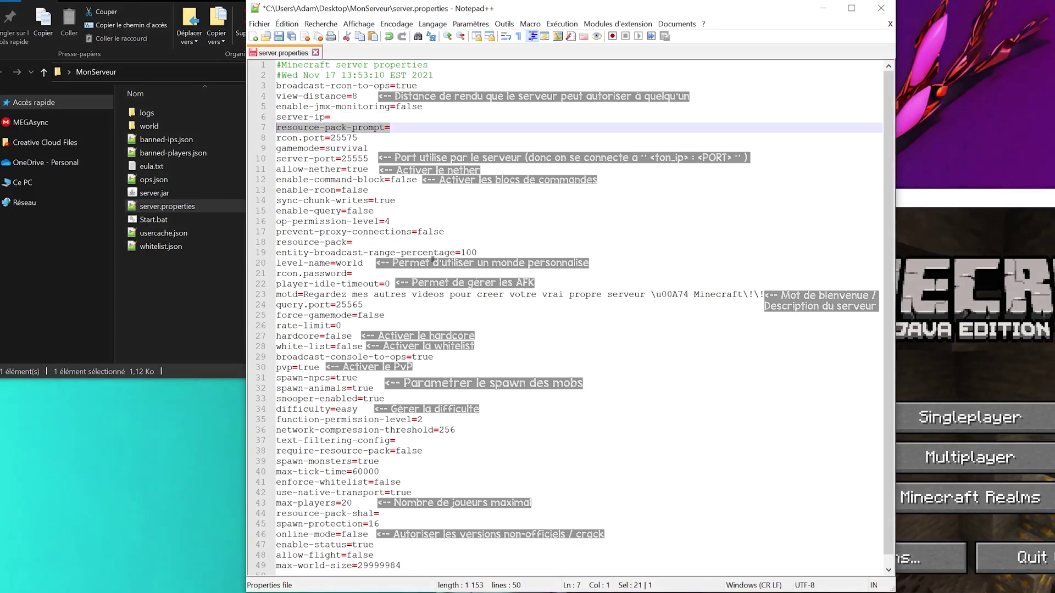
pyautogui.press('Down')
pyautogui.hotkey('ctrl', 'Right')
pyautogui.hotkey('ctrl', 'Right')
pyautogui.hotkey('ctrl', 'Right')
pyautogui.hotkey('shift', 'End')
pyautogui.press('End')
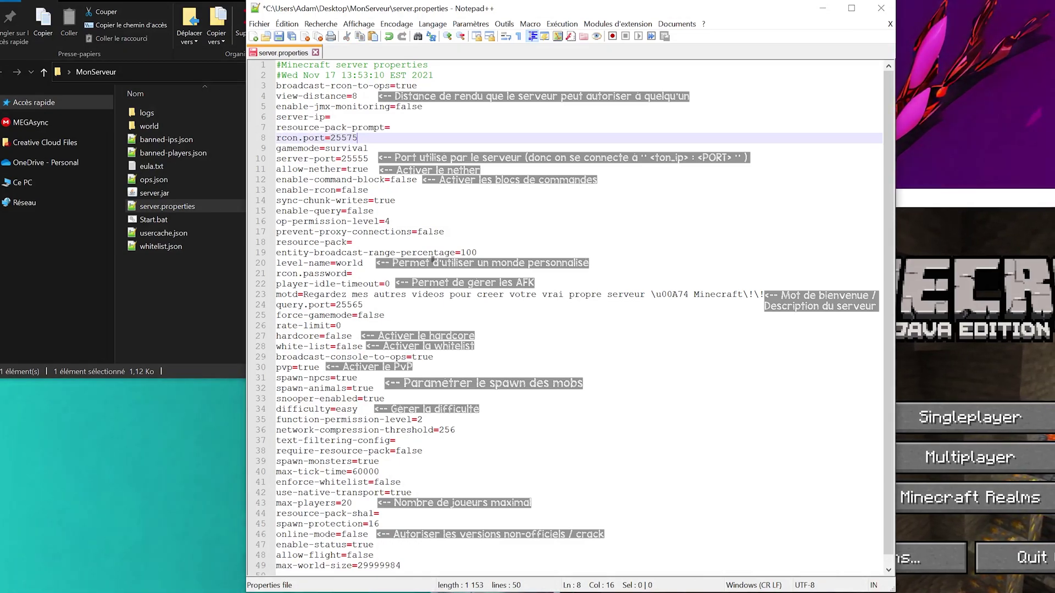
# Examine the gamemode property and the port number in the server-port property
pyautogui.press('Down')
pyautogui.hotkey('ctrl', 'Left')
pyautogui.hotkey('ctrl', 'Left')
pyautogui.hotkey('ctrl', 'shift', 'Left')
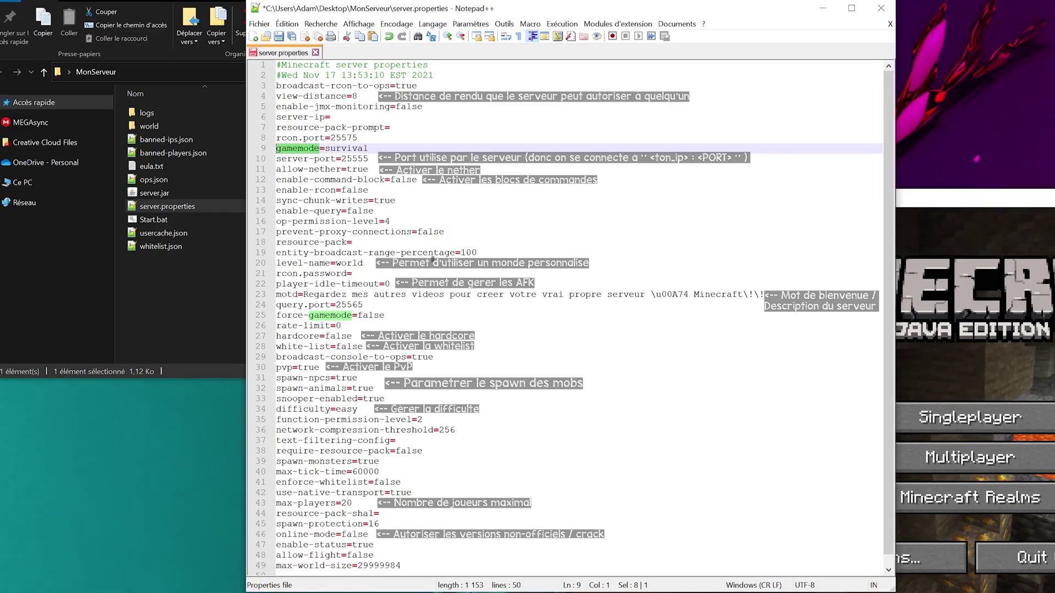
pyautogui.press('Down')
pyautogui.hotkey('ctrl', 'Right')
pyautogui.hotkey('ctrl', 'Right')
pyautogui.hotkey('ctrl', 'Right')
pyautogui.hotkey('shift', 'End')
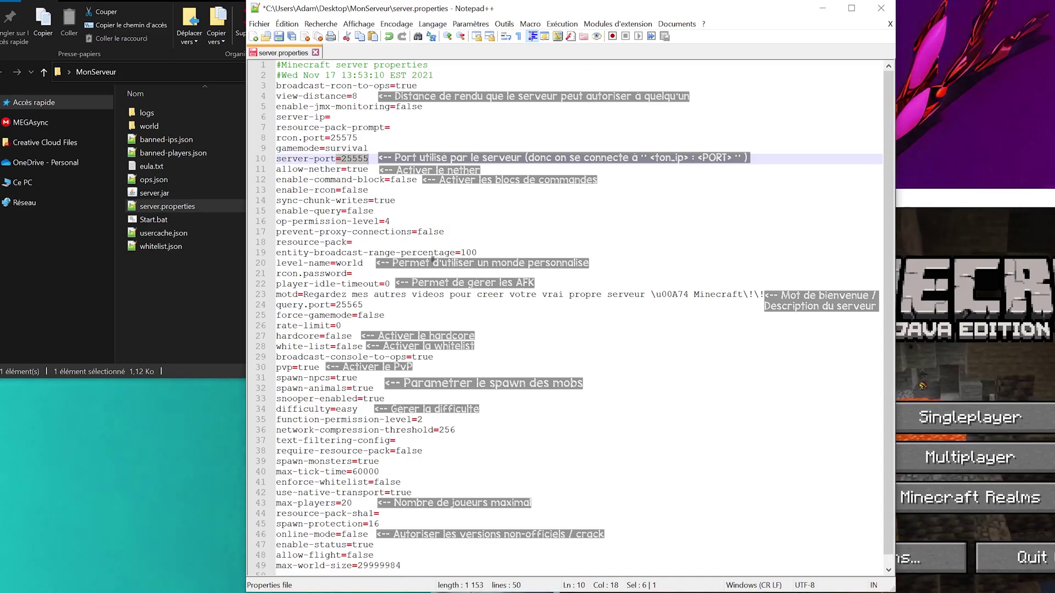
pyautogui.moveTo(369, 158); pyautogui.dragTo(341, 158)
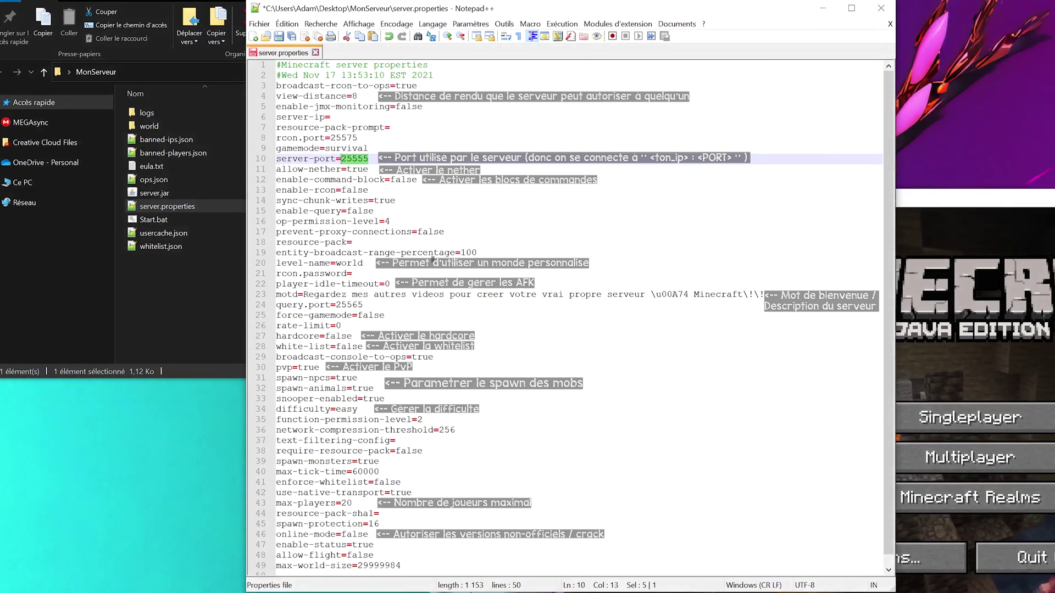
# Examine the allow-nether, enable-command-block, enable-rcon and sync-chunk-writes properties
pyautogui.press('Down')
pyautogui.press('End')
pyautogui.hotkey('shift', 'Home')
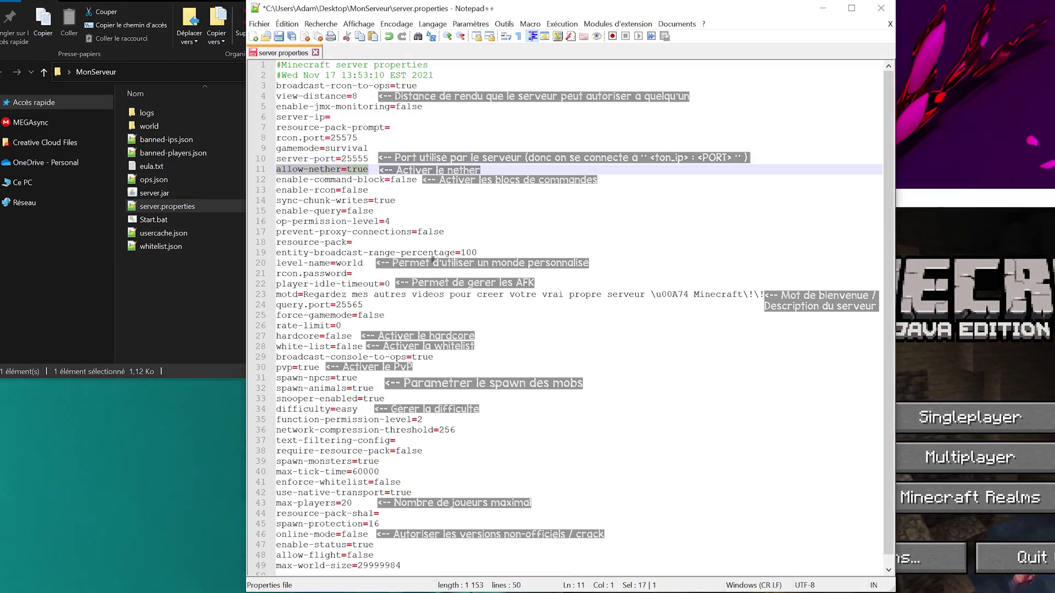
pyautogui.moveTo(303, 180); pyautogui.dragTo(412, 180)
pyautogui.press('Right')
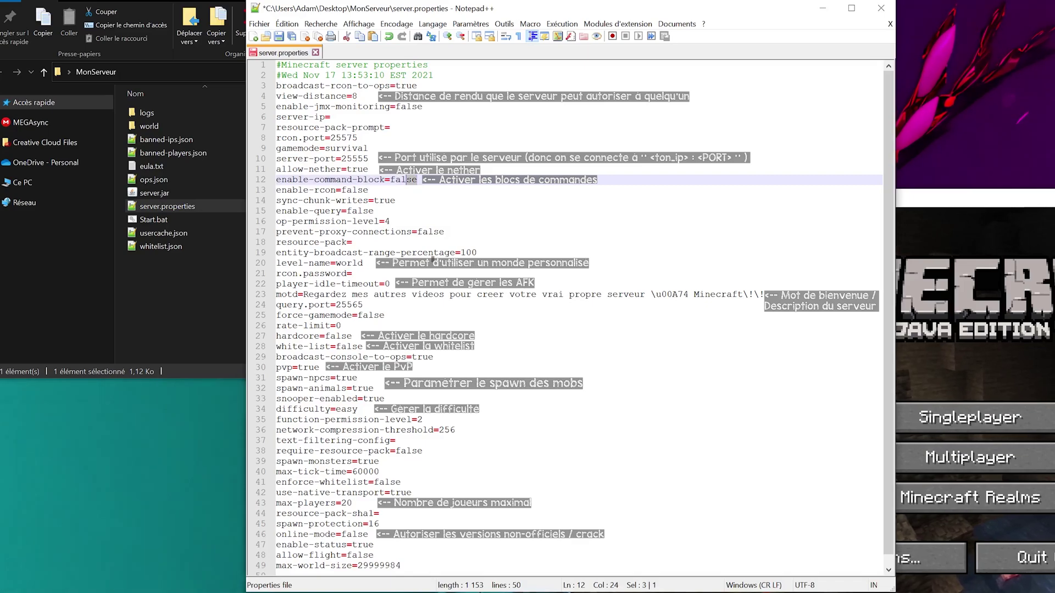
pyautogui.hotkey('shift', 'Home')
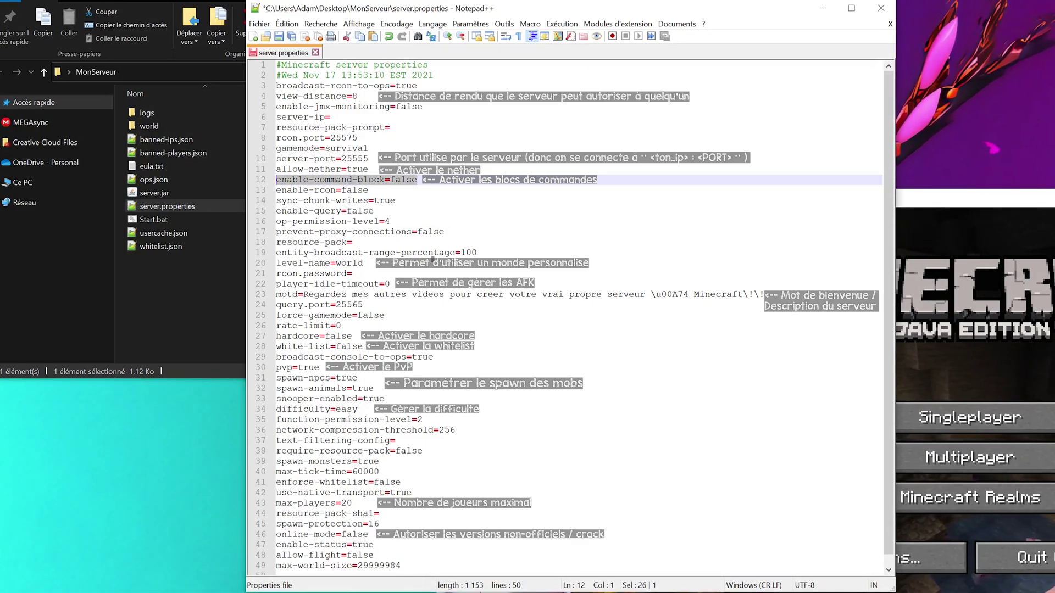
pyautogui.press('Down')
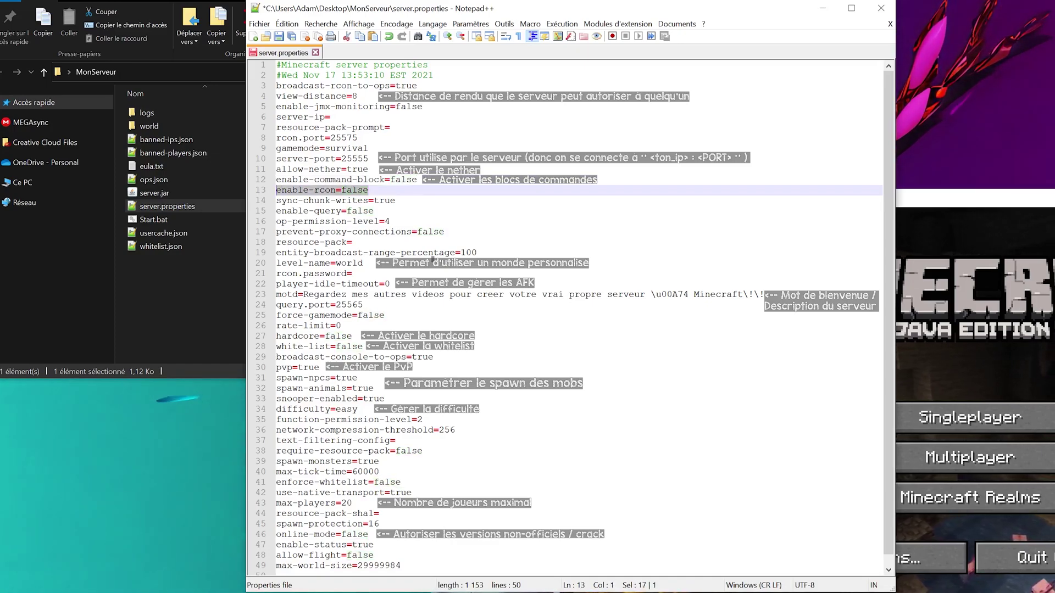
pyautogui.press('Down')
pyautogui.press('End')
pyautogui.moveTo(396, 201); pyautogui.dragTo(271, 208)
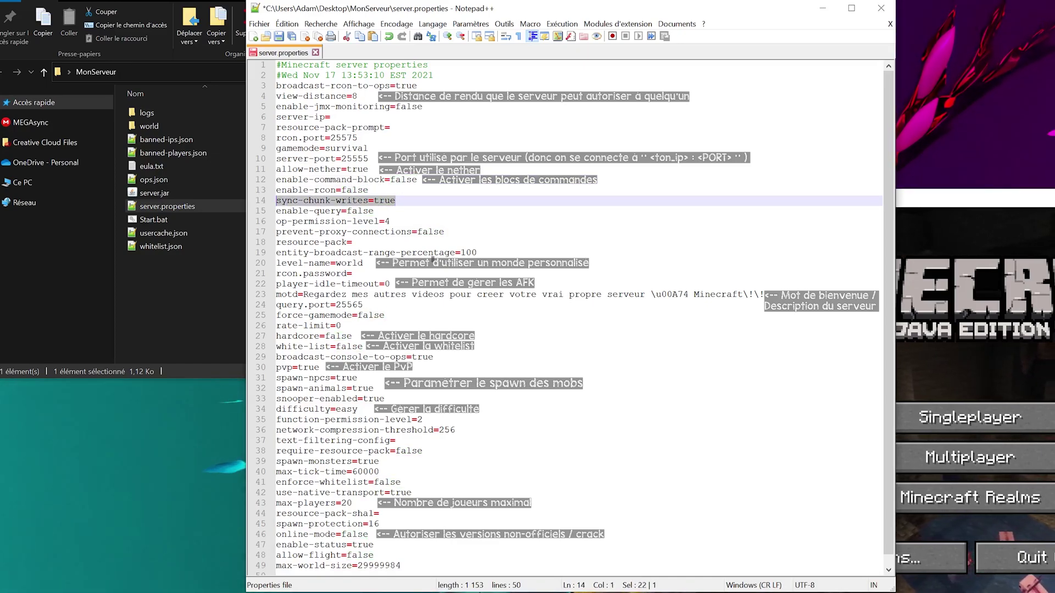
# Examine the enable-query, op-permission-level and resource-pack properties
pyautogui.press('Down')
pyautogui.press('End')
pyautogui.hotkey('shift', 'Left')
pyautogui.hotkey('shift', 'Left')
pyautogui.hotkey('shift', 'Left')
pyautogui.hotkey('shift', 'Left')
pyautogui.hotkey('shift', 'Left')
pyautogui.hotkey('shift', 'Left')
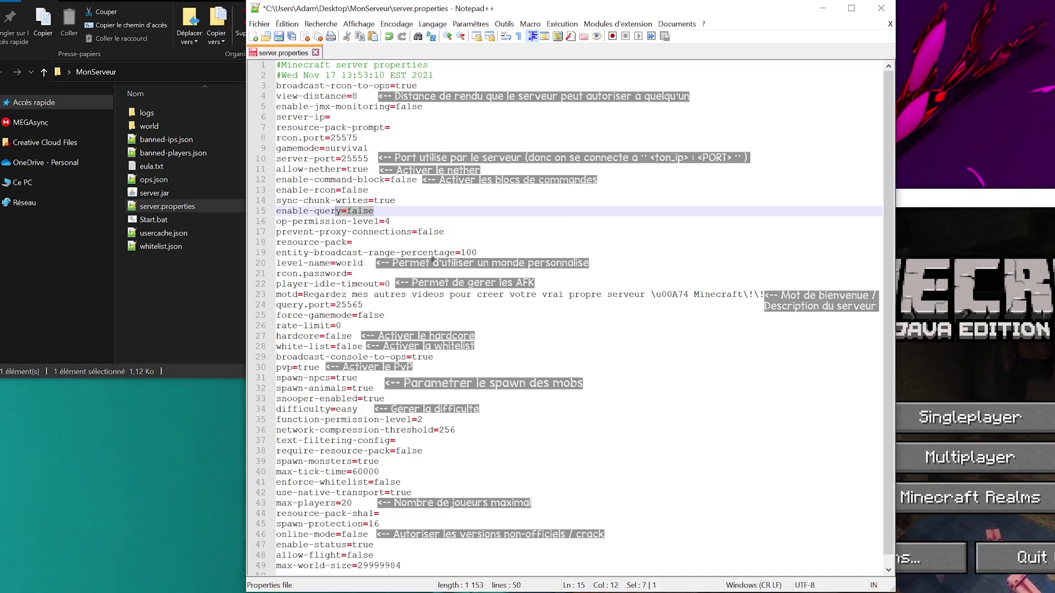
pyautogui.press('Down')
pyautogui.press('End')
pyautogui.hotkey('shift', 'Home')
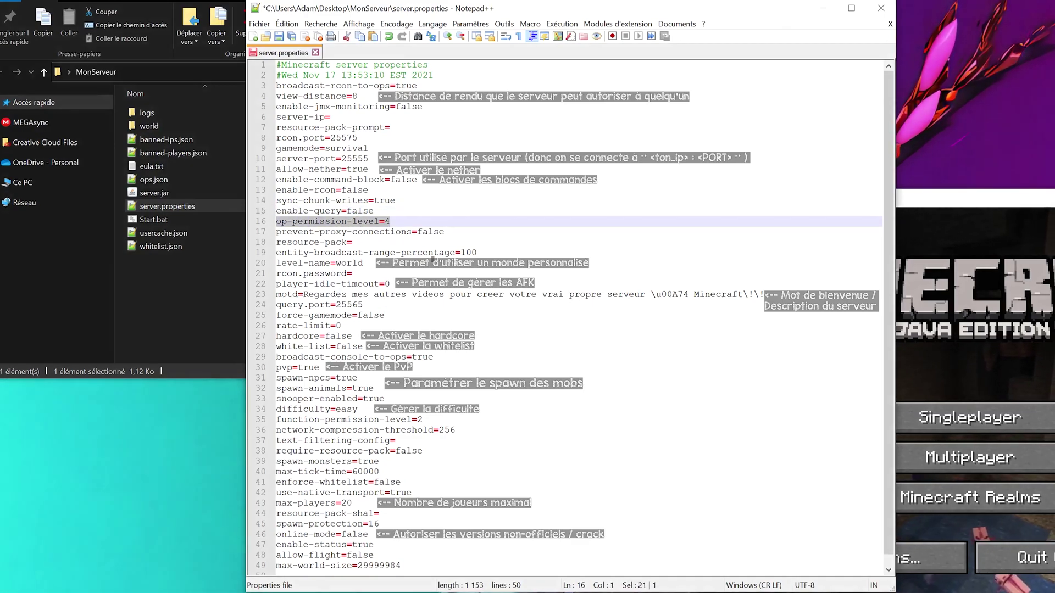
pyautogui.press('End')
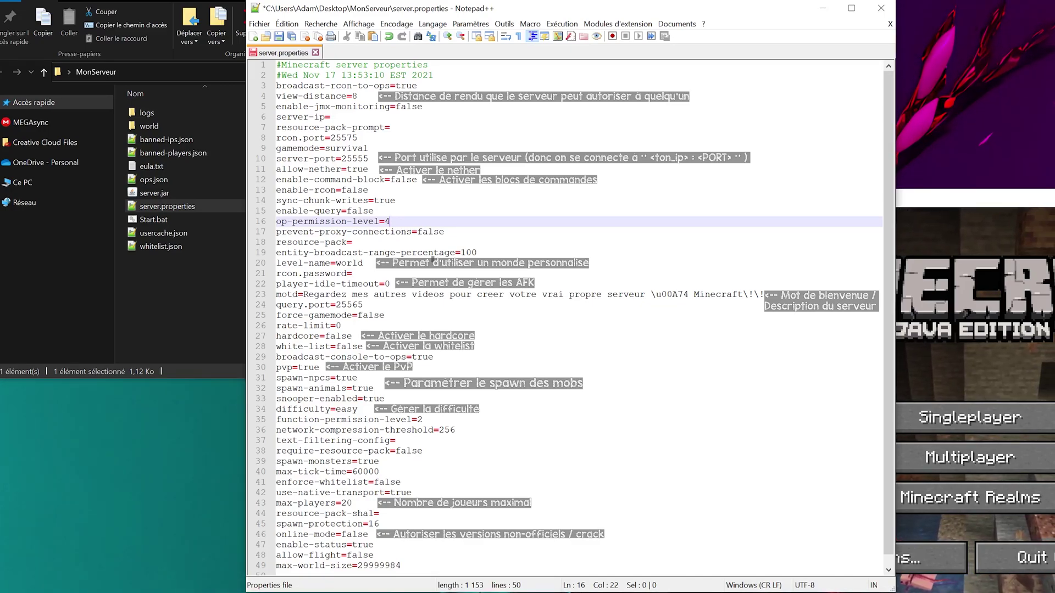
pyautogui.click(345, 242)
pyautogui.hotkey('shift', 'Home')
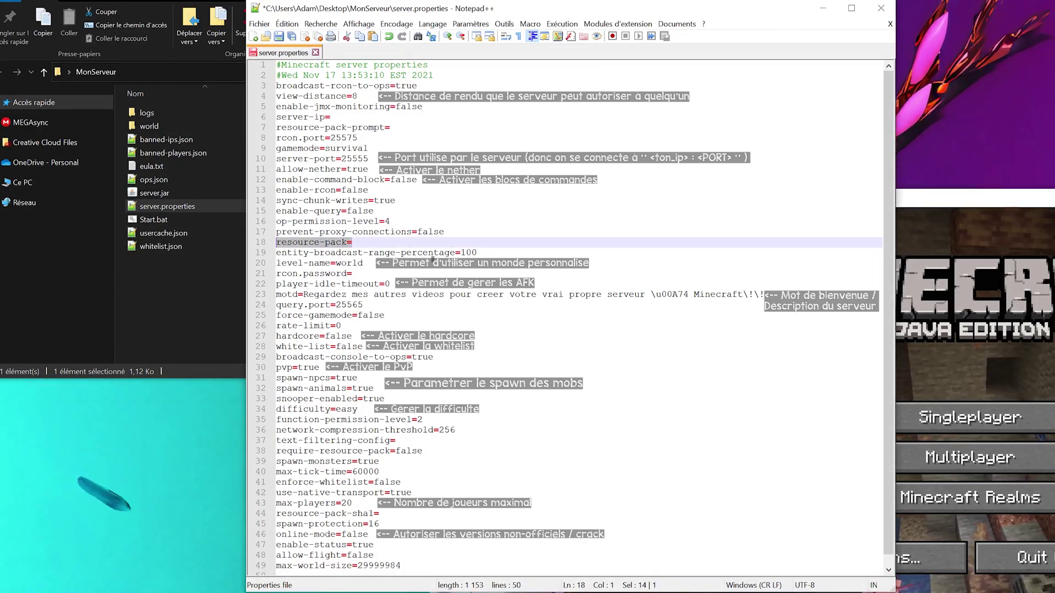
# Copy the level-name value and check the matching world folder in MonServeur
pyautogui.press('Down')
pyautogui.press('Down')
pyautogui.press('End')
pyautogui.hotkey('ctrl', 'shift', 'Left')
pyautogui.hotkey('ctrl', 'c')
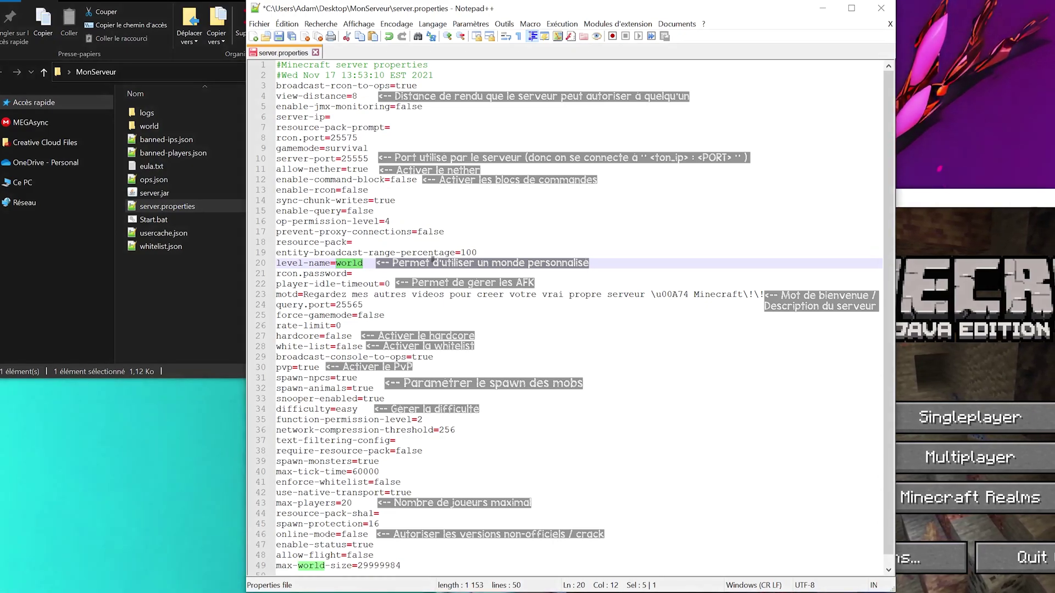
pyautogui.click(177, 126)
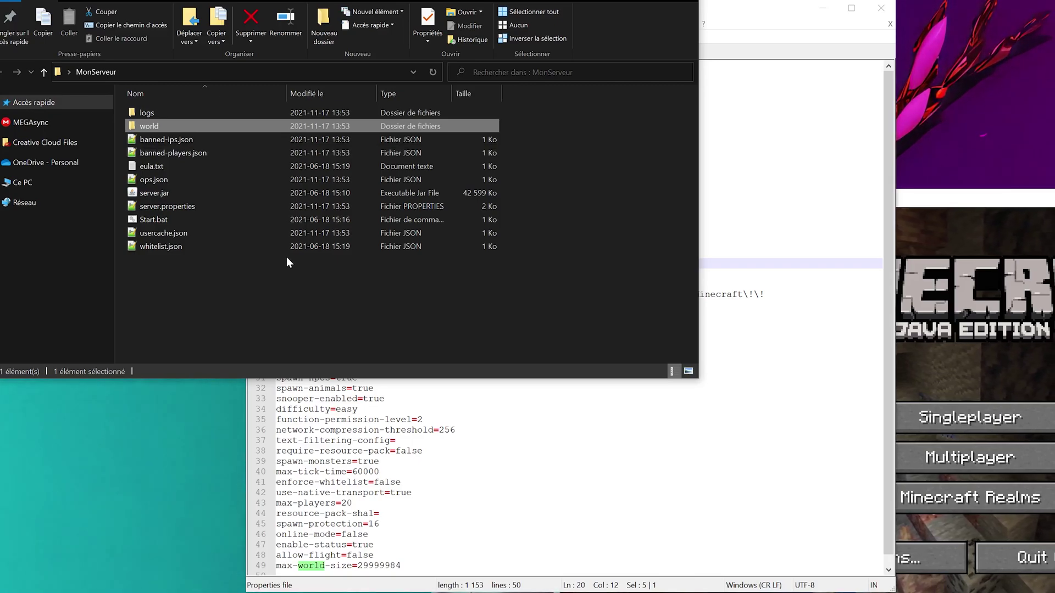
pyautogui.hotkey('alt', 'Tab')
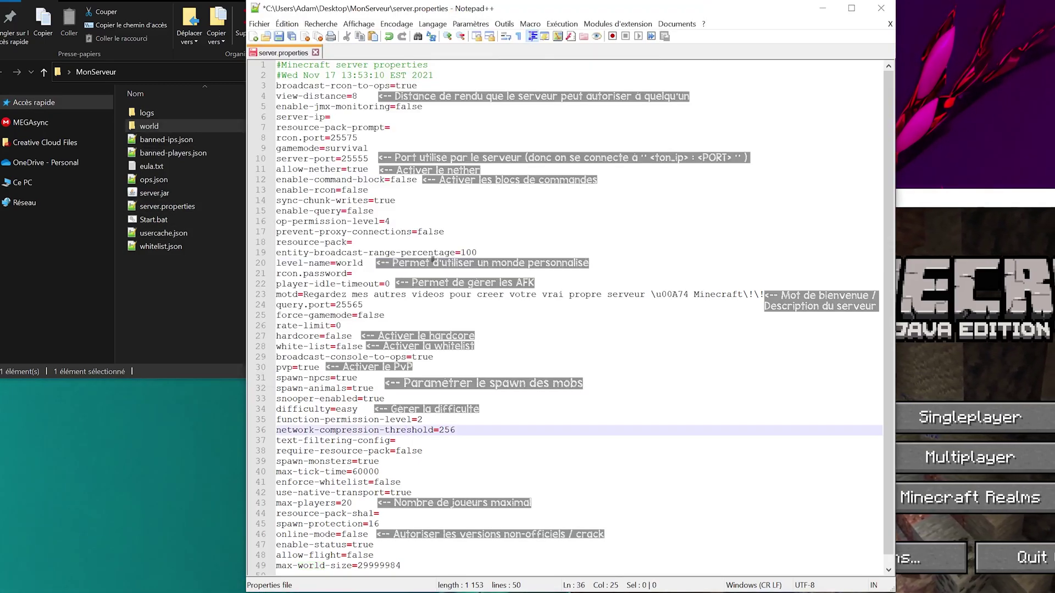
# Set level-name to FallenKingdom and compare it with the world folder in MonServeur
pyautogui.write('FallenKingdom')
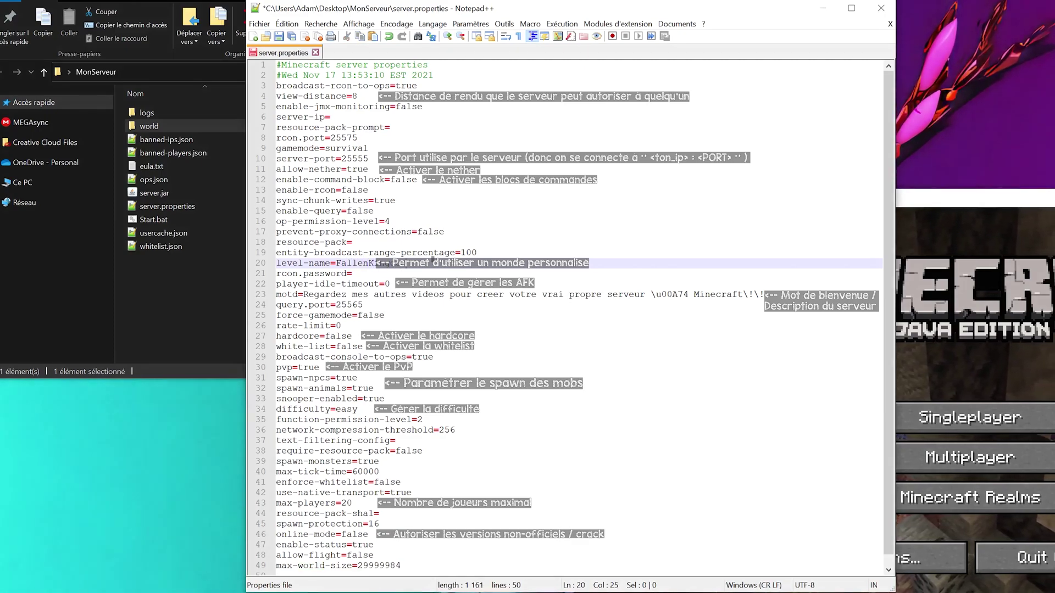
pyautogui.hotkey('shift', 'Left')
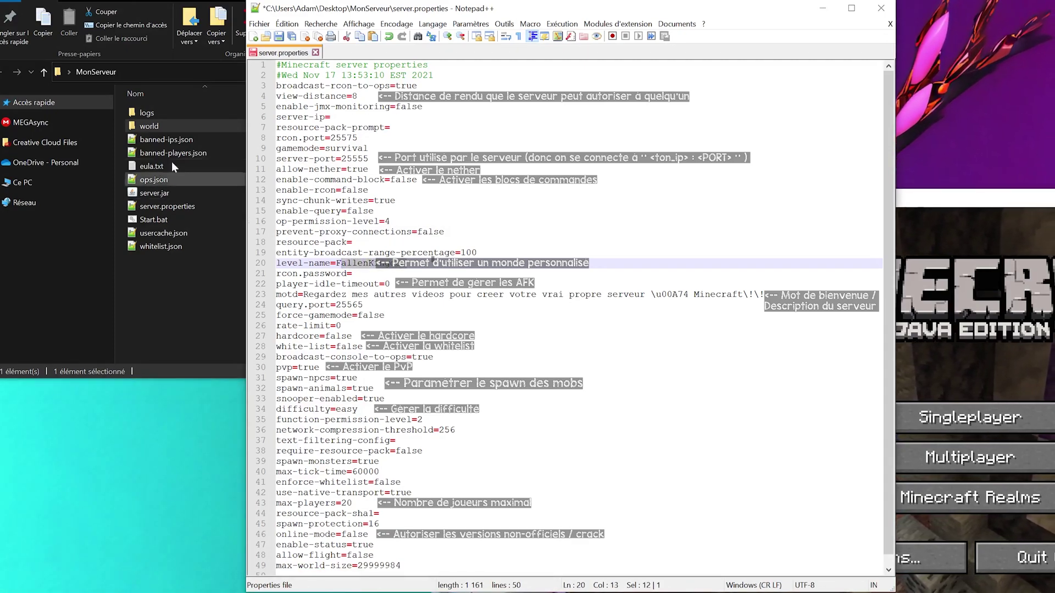
pyautogui.click(166, 124)
pyautogui.moveTo(143, 298); pyautogui.dragTo(247, 296)
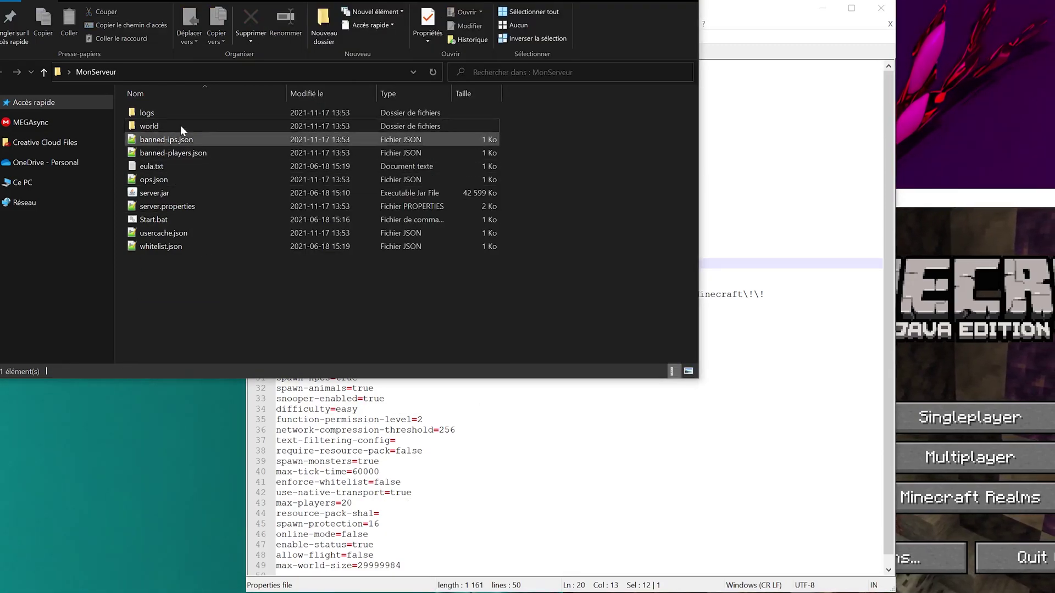
# Restore the level-name property to world in server.properties
pyautogui.click(395, 399)
pyautogui.doubleClick(362, 263)
pyautogui.hotkey('ctrl', 'v')
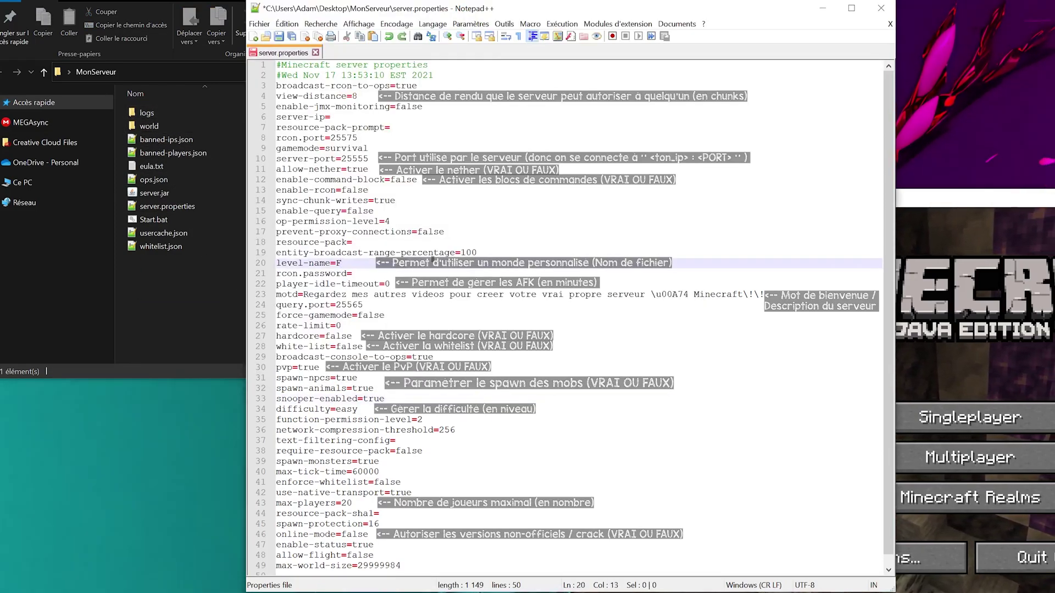
# Examine the player-idle-timeout property and the welcome message text in the motd property
pyautogui.press('Down')
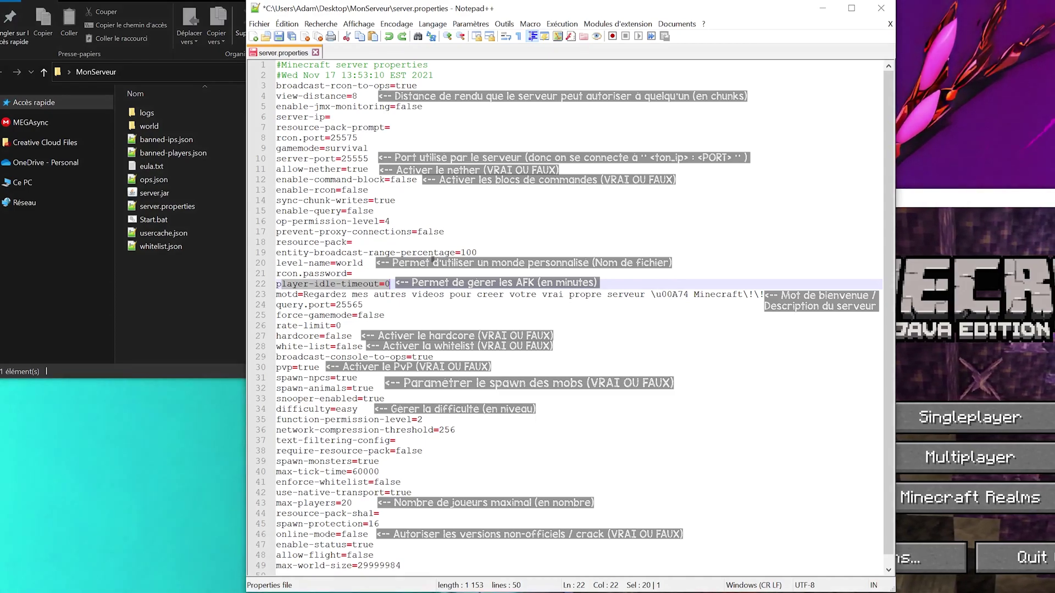
pyautogui.moveTo(276, 294); pyautogui.dragTo(310, 294)
pyautogui.hotkey('ctrl', 'Right')
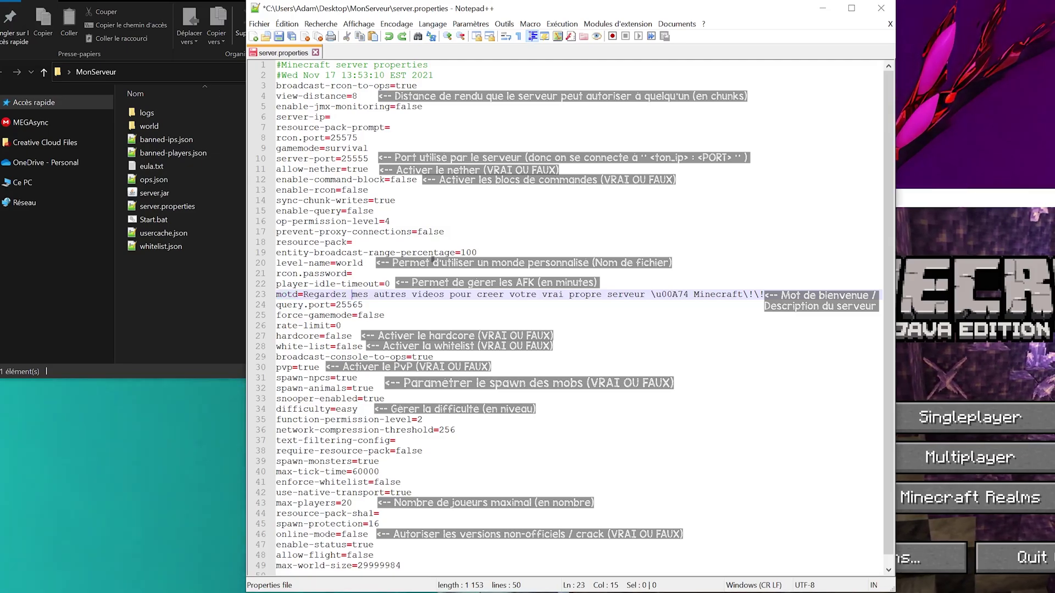
pyautogui.press('End')
pyautogui.hotkey('shift', 'Home')
pyautogui.hotkey('ctrl', 'shift', 'Right')
pyautogui.hotkey('ctrl', 'shift', 'Right')
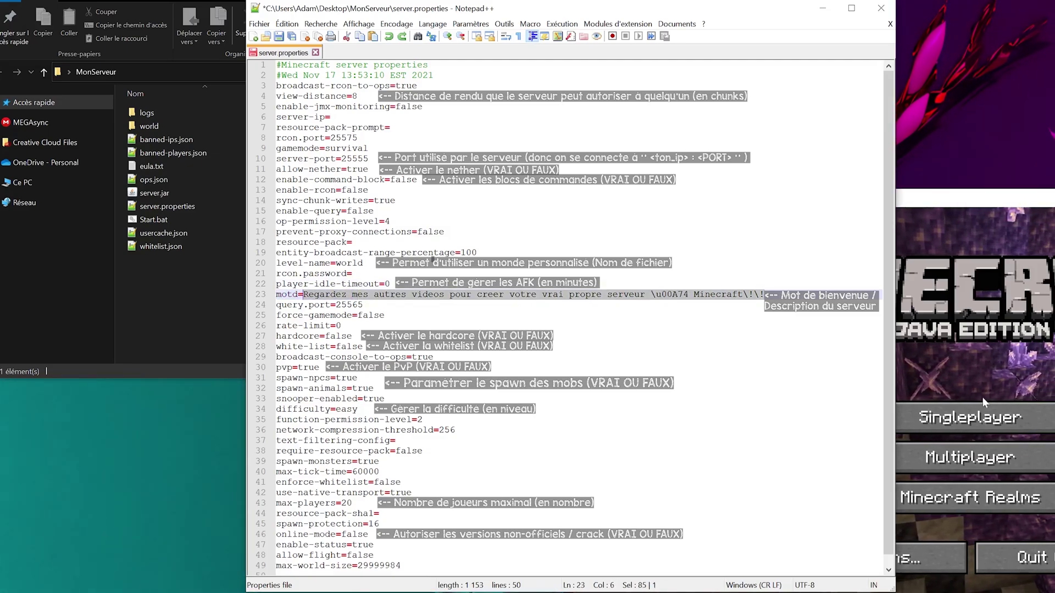
# Open the multiplayer server list in Minecraft 1.17 and launch the server with Start.bat from the MonServeur folder
pyautogui.click(970, 458)
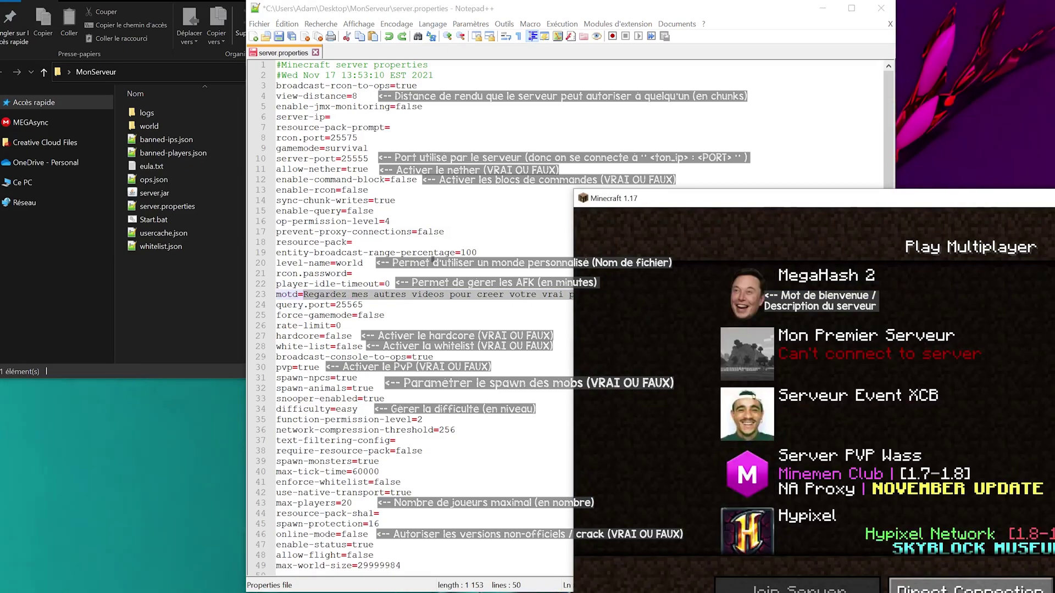
pyautogui.click(143, 168)
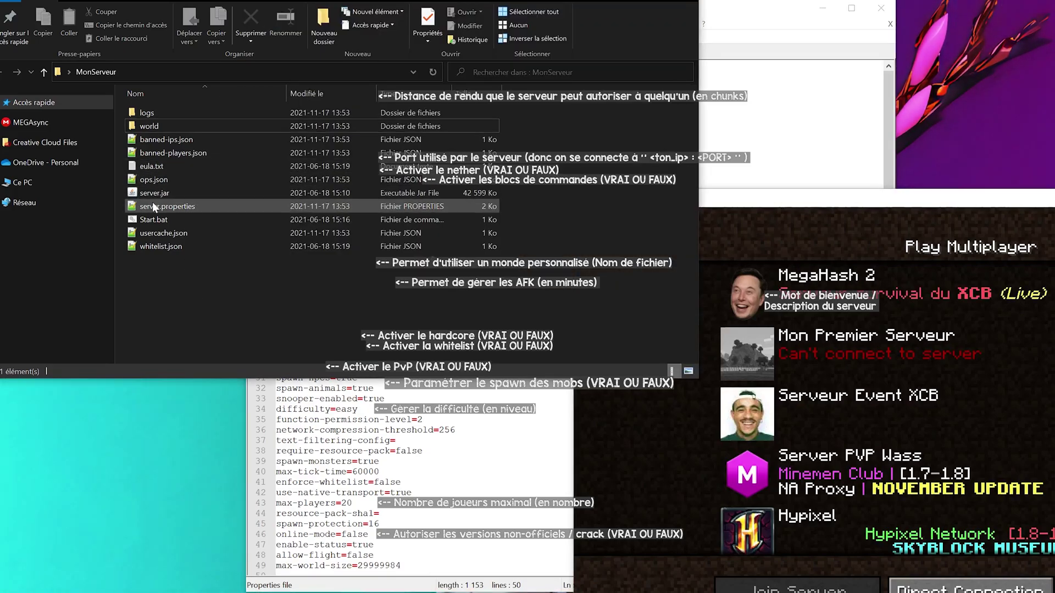
pyautogui.doubleClick(156, 221)
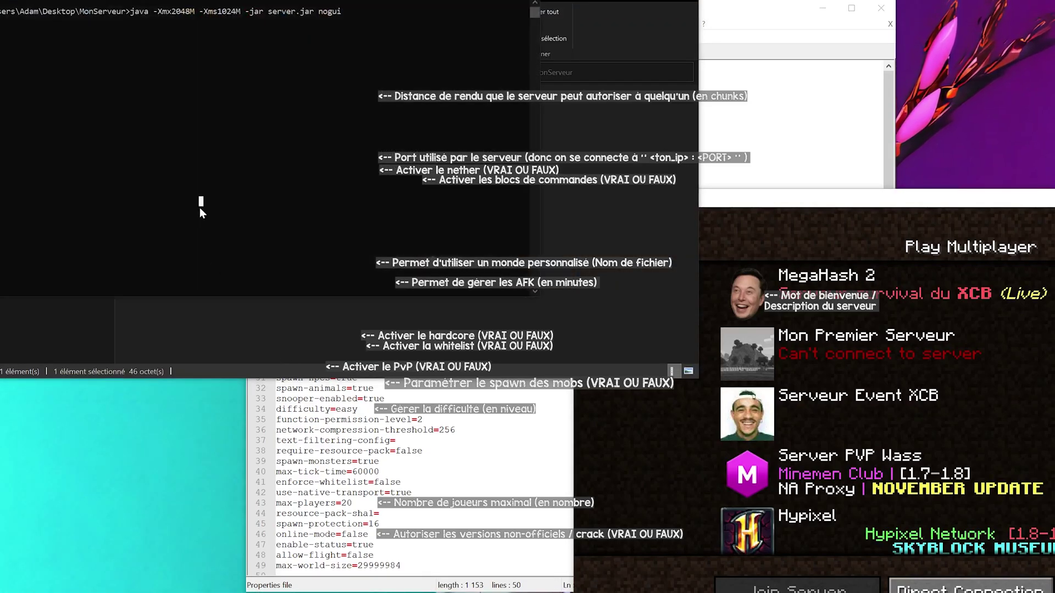
# Compare the motd text in server.properties with the Minecraft server list and highlight its color code \u00A74
pyautogui.click(385, 471)
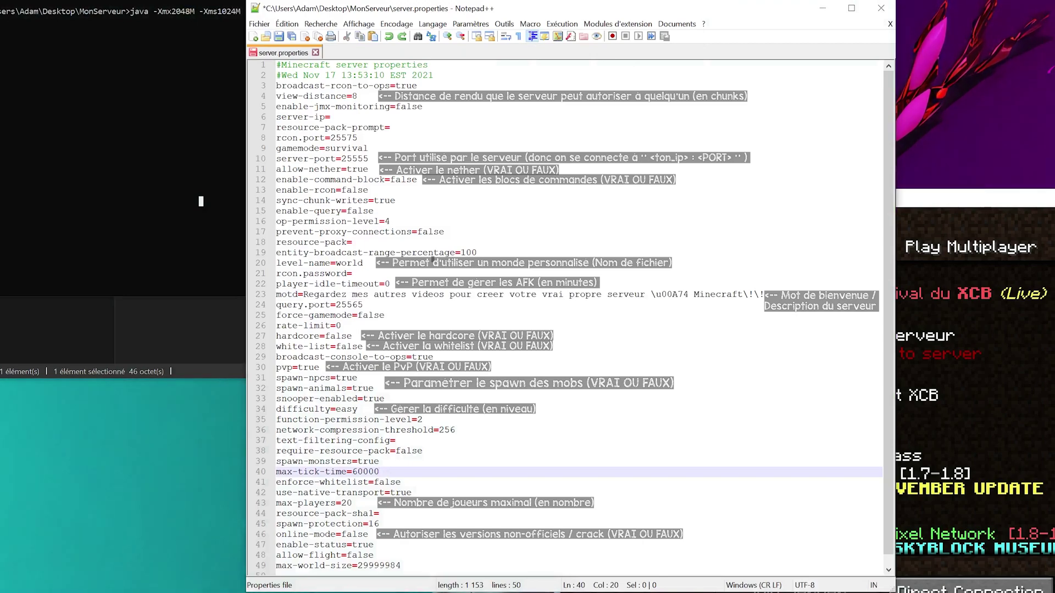
pyautogui.moveTo(304, 294); pyautogui.dragTo(981, 329)
pyautogui.click(1010, 397)
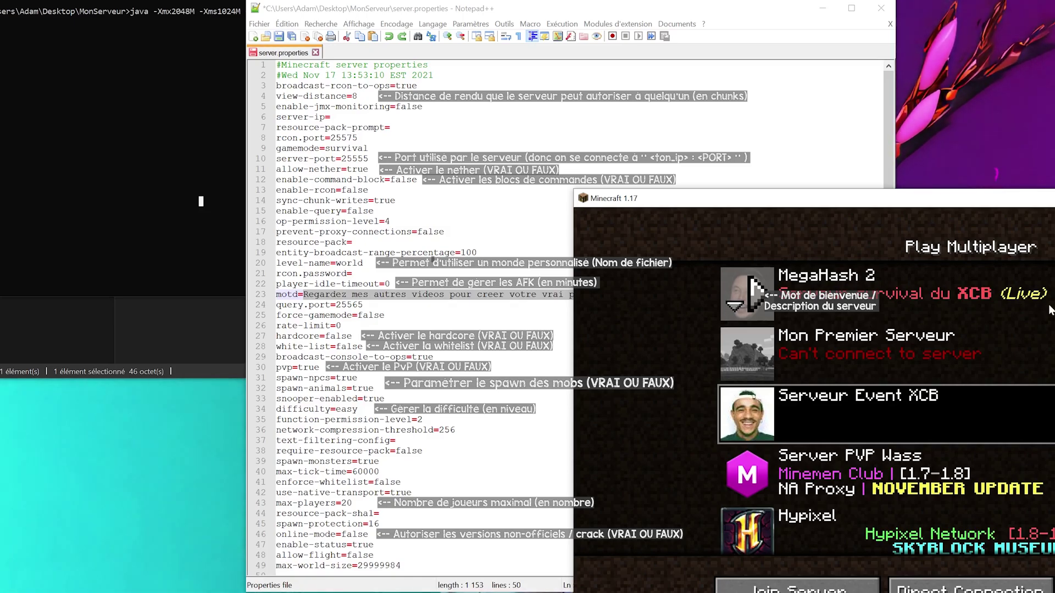
pyautogui.click(467, 295)
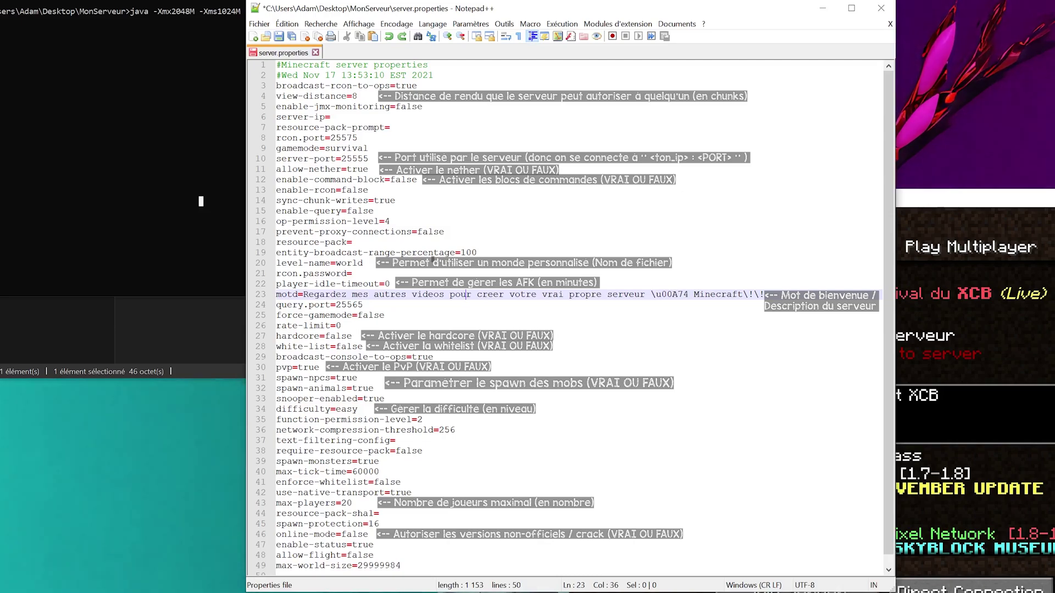
pyautogui.moveTo(651, 295); pyautogui.dragTo(683, 295)
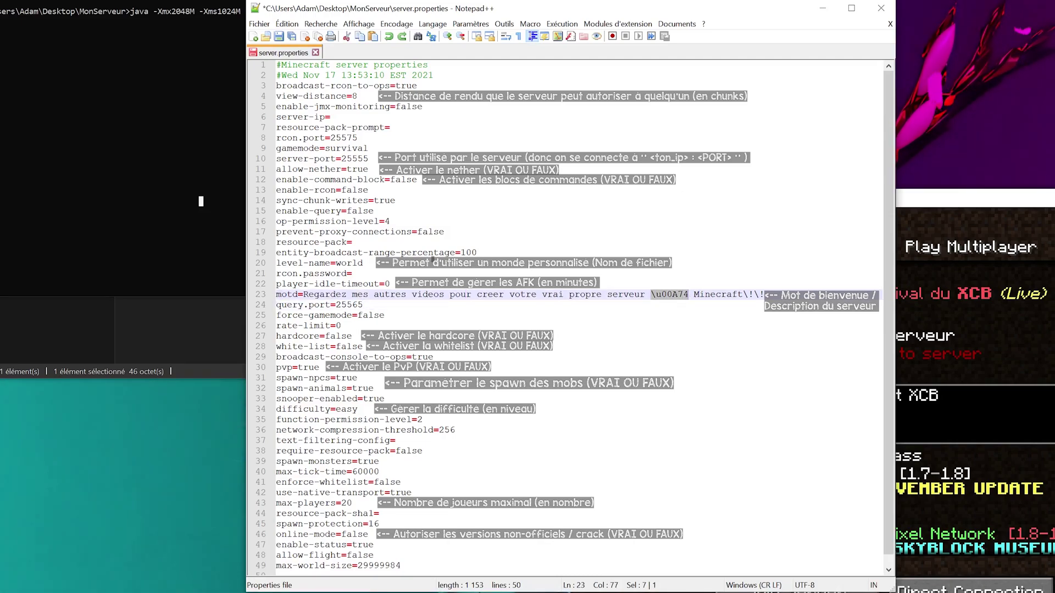
# Switch to the Nodecraft page "Including Colors in Your MOTD" in the browser and review the list of color codes
pyautogui.click(143, 196)
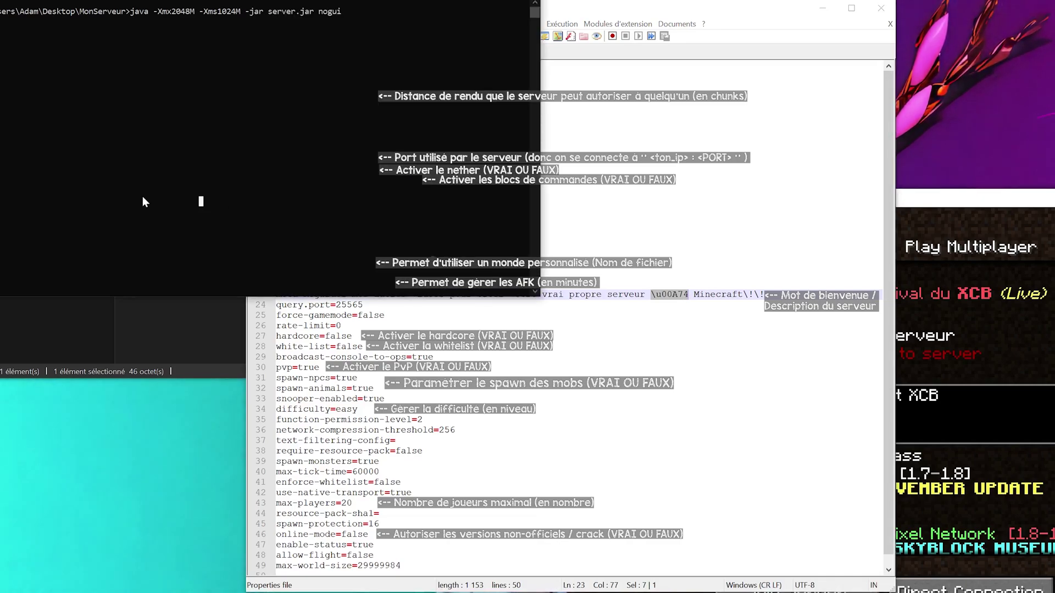
pyautogui.hotkey('alt', 'Tab')
pyautogui.press('Left')
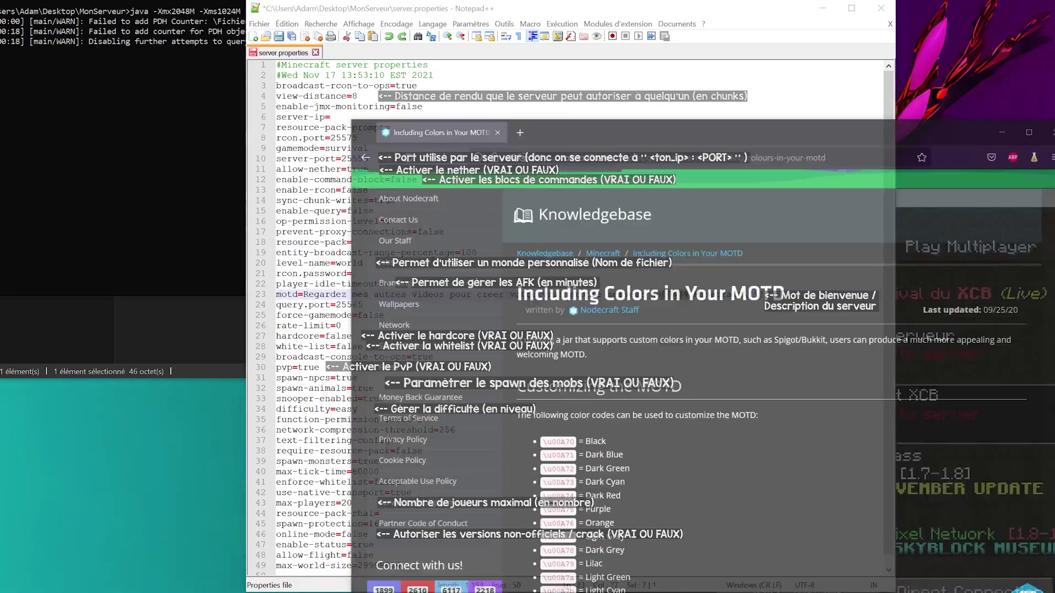
pyautogui.hotkey('alt', 'Tab')
pyautogui.scroll(3, 625, 403)
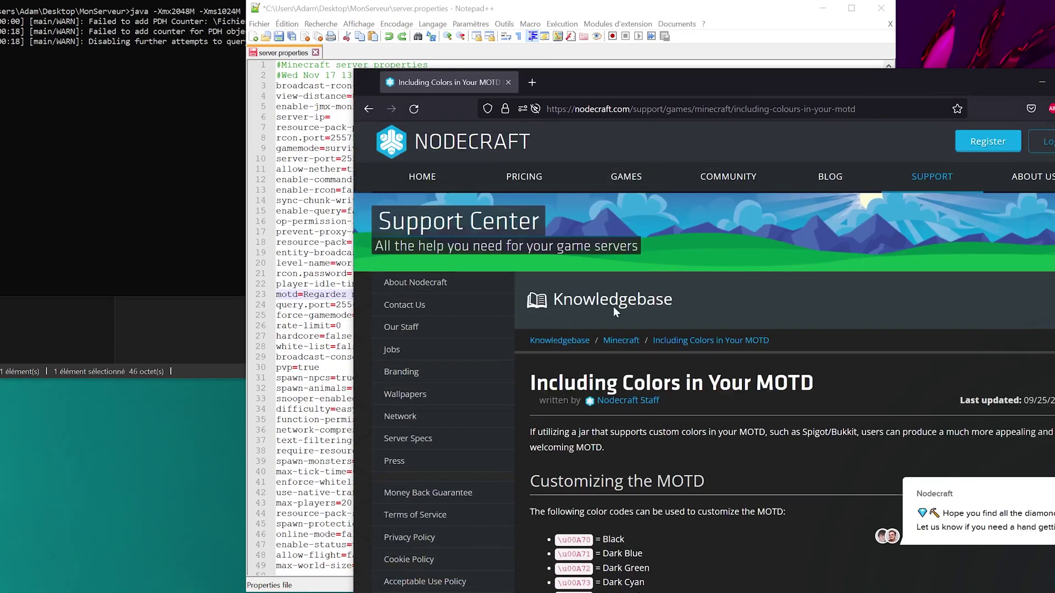
pyautogui.scroll(-3, 569, 431)
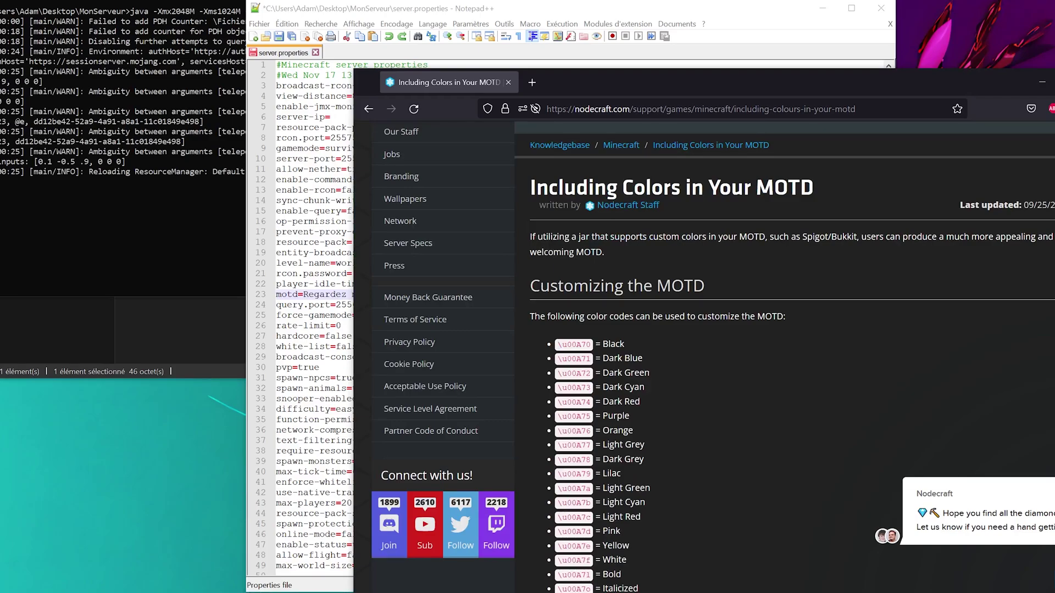
pyautogui.scroll(-3, 704, 352)
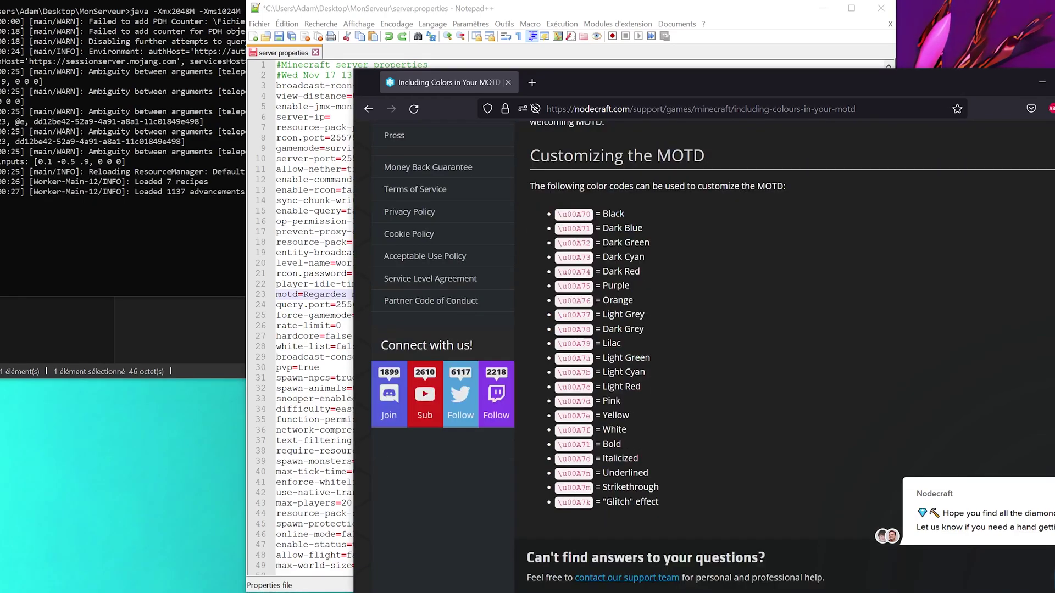
# Return to server.properties in Notepad++ and reload the externally modified file from disk
pyautogui.click(331, 210)
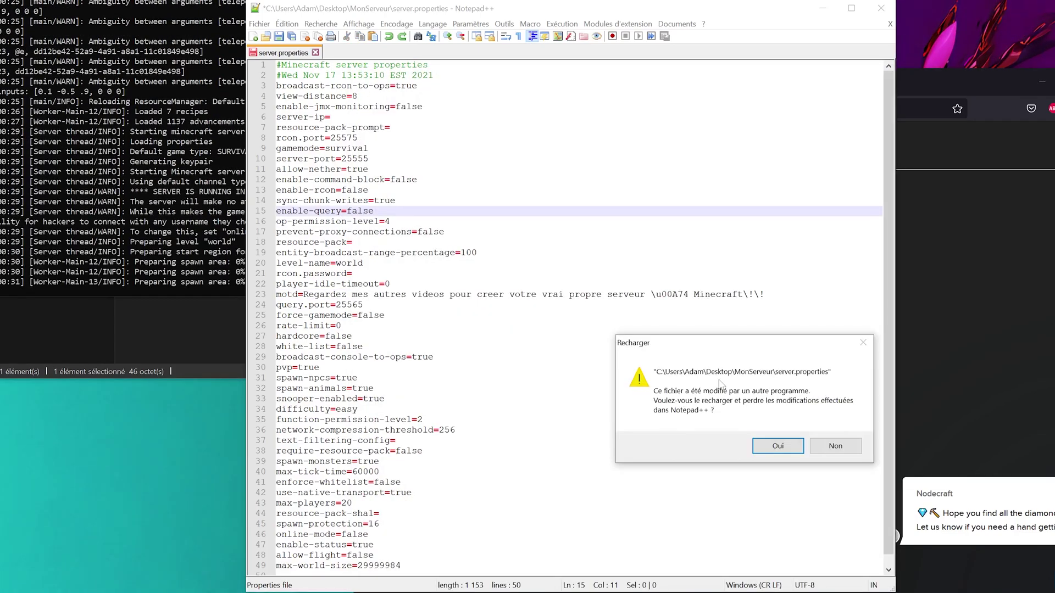
pyautogui.click(777, 445)
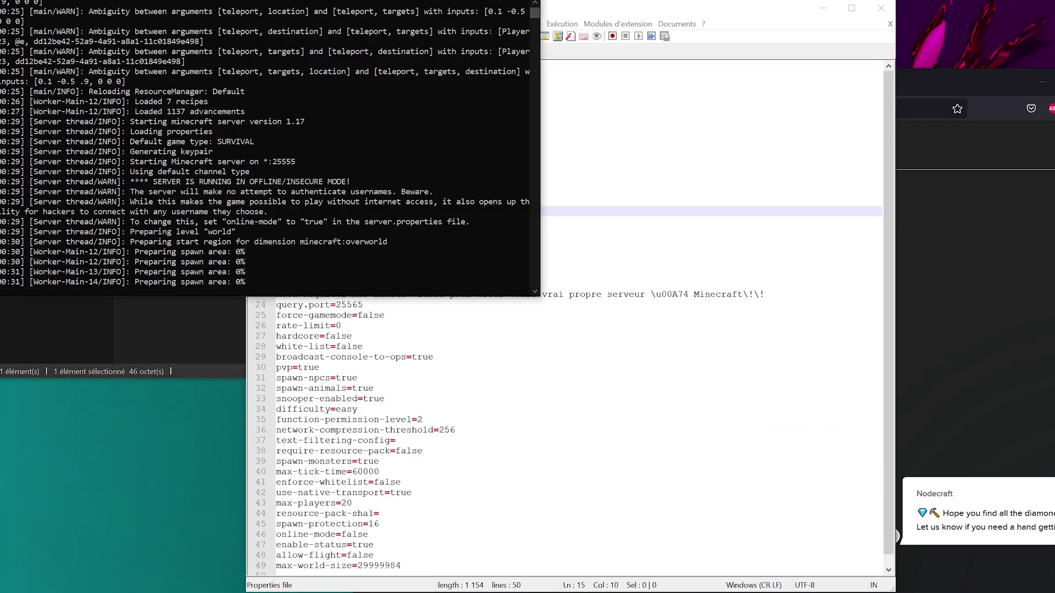
pyautogui.hotkey('alt', 'Tab')
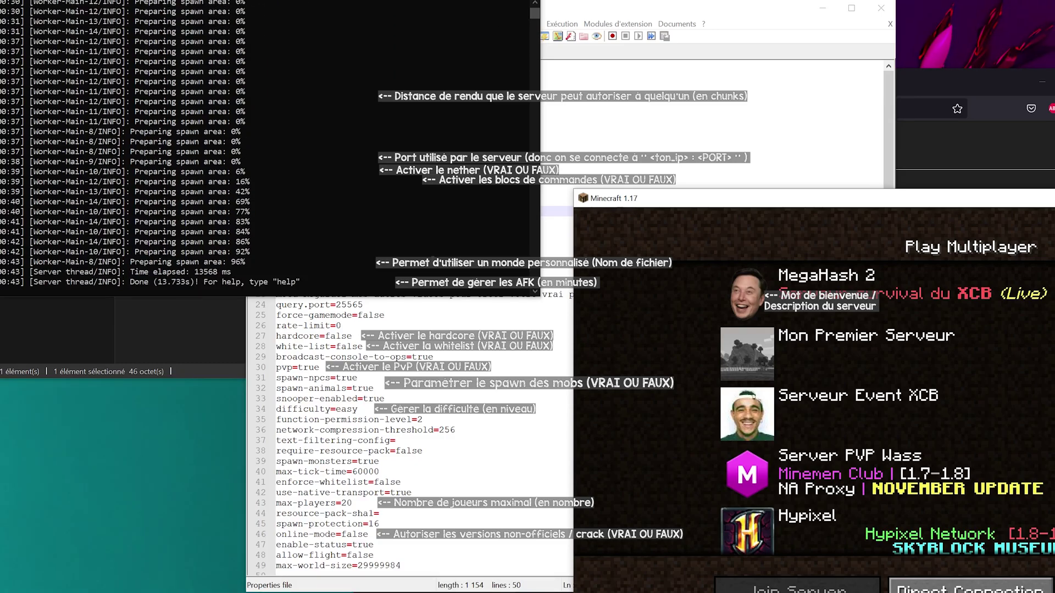
pyautogui.click(923, 385)
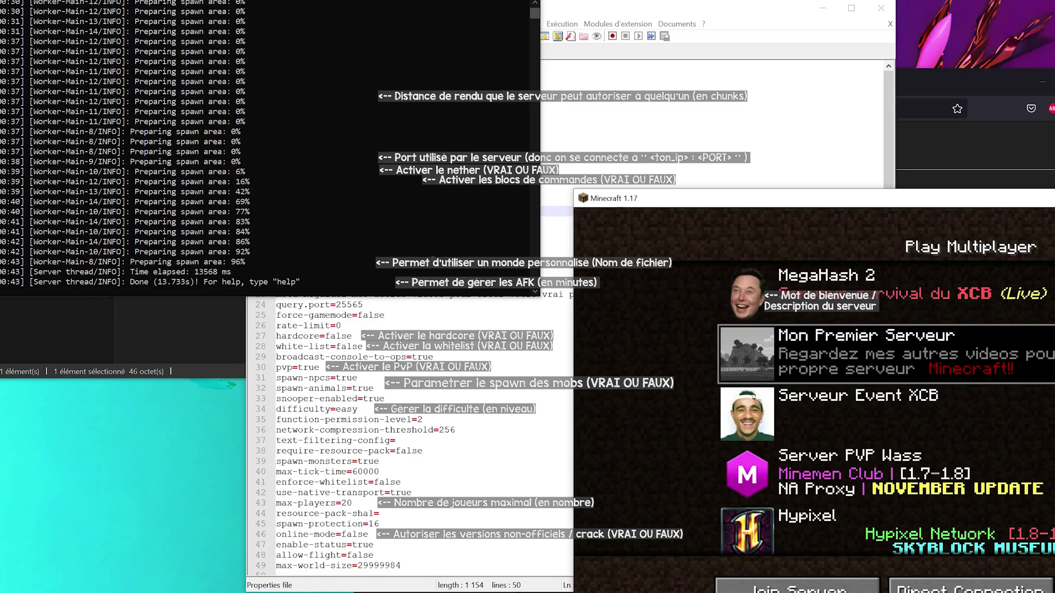
pyautogui.hotkey('alt', 'Tab')
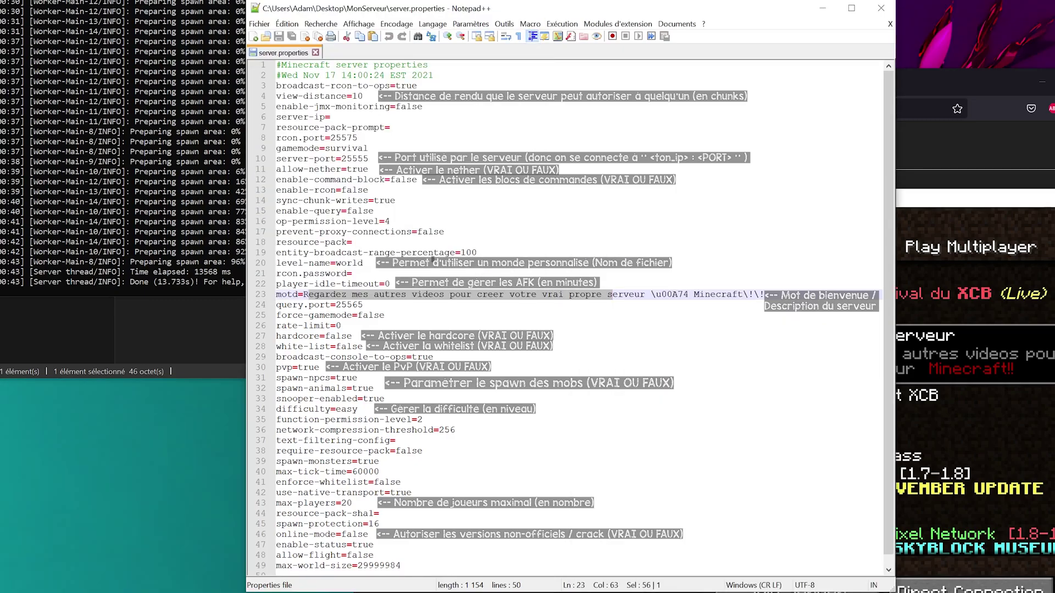
# Highlight the backslash in front of the first exclamation mark in the motd text
pyautogui.hotkey('ctrl', 'Right')
pyautogui.hotkey('ctrl', 'Right')
pyautogui.hotkey('ctrl', 'Right')
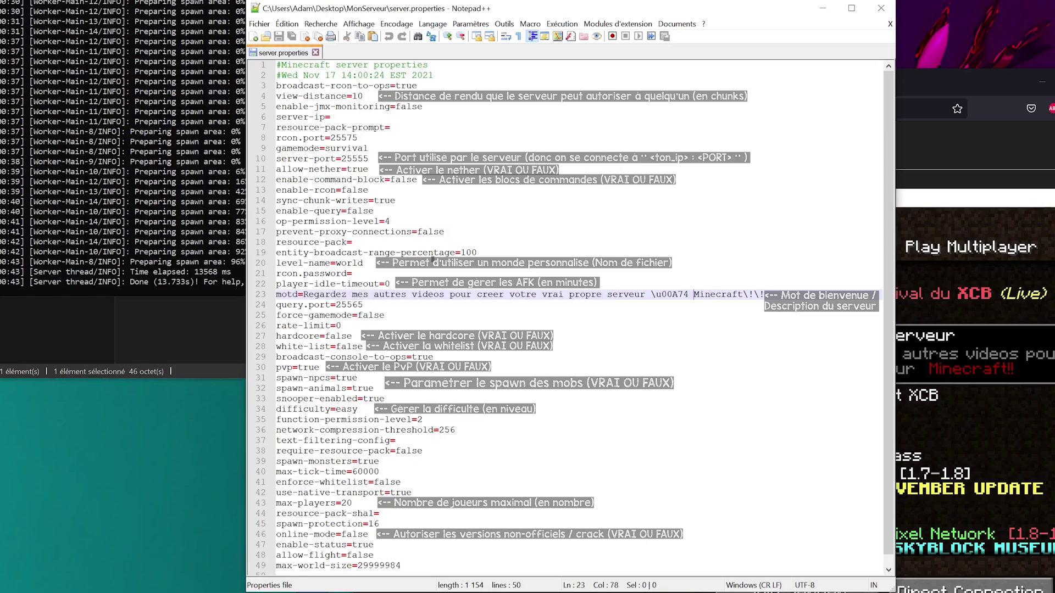
pyautogui.hotkey('ctrl', 'shift', 'Right')
pyautogui.press('Right')
pyautogui.hotkey('shift', 'Right')
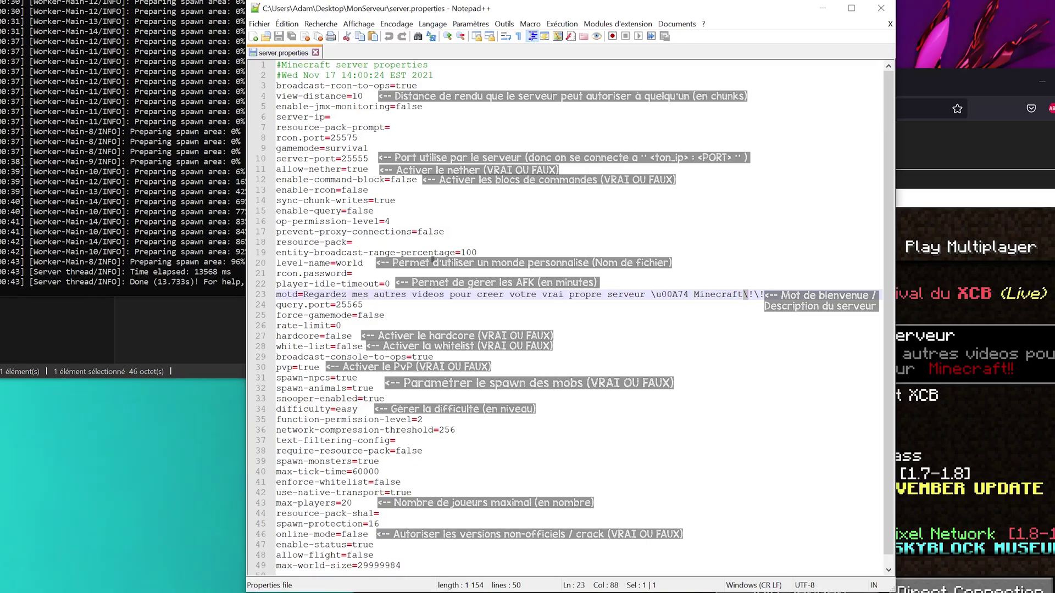
# Compare the colored word in Mon Premier Serveur's description with the \u00A74 code in the motd property
pyautogui.click(990, 383)
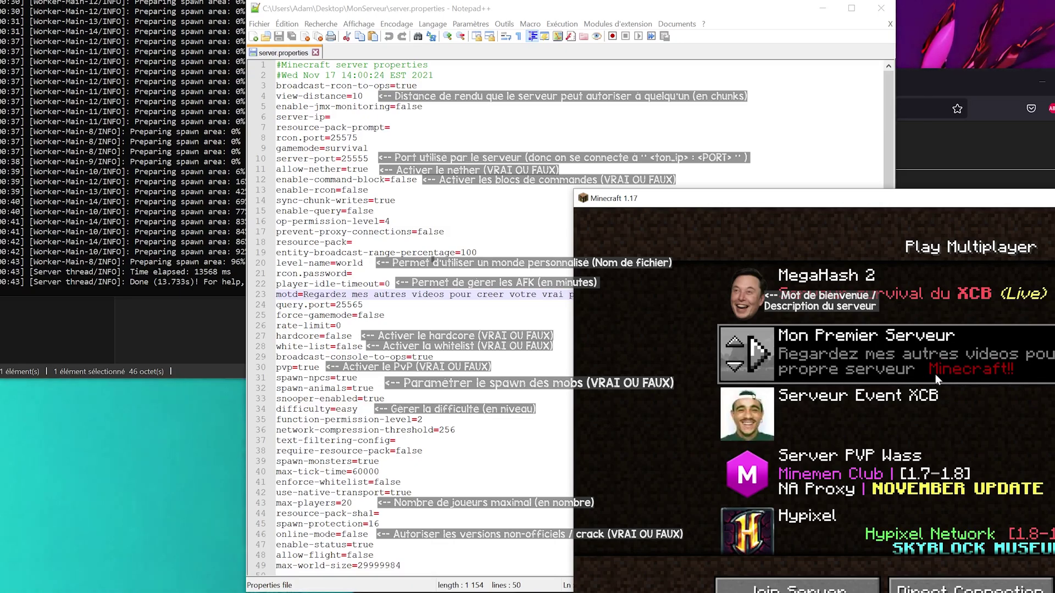
pyautogui.click(494, 283)
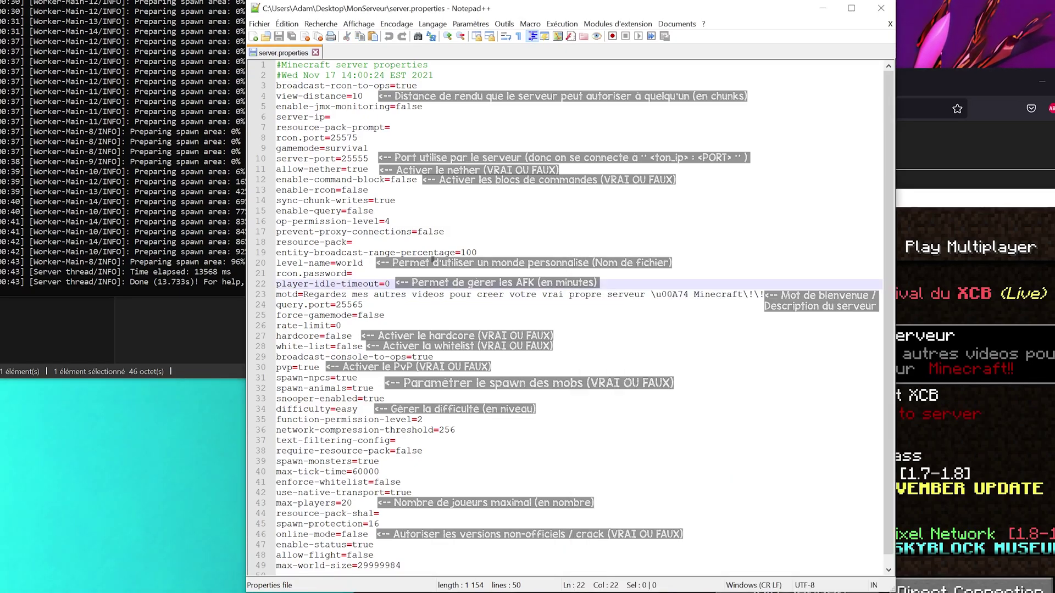
pyautogui.moveTo(651, 294); pyautogui.dragTo(683, 295)
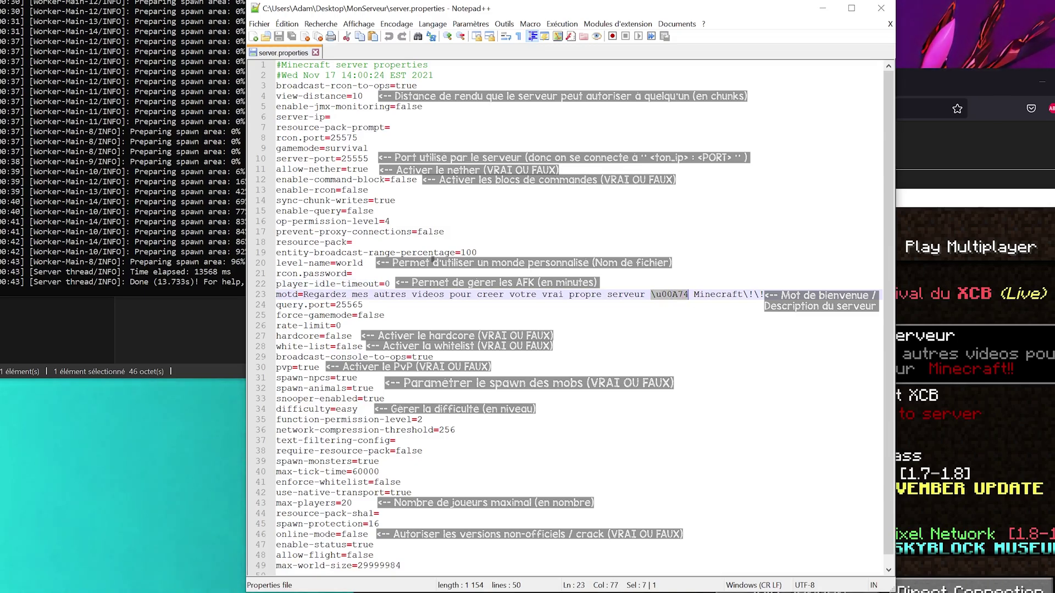
# Highlight the force-gamemode property in server.properties to examine its setting
pyautogui.press('Down')
pyautogui.press('Down')
pyautogui.press('Down')
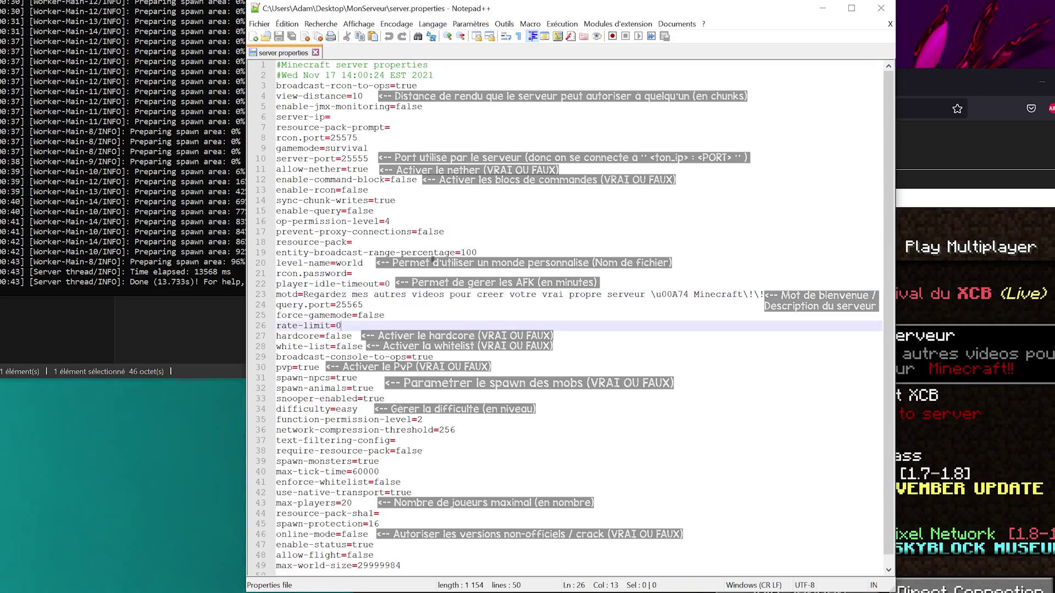
pyautogui.press('Up')
pyautogui.press('End')
pyautogui.hotkey('shift', 'Left')
pyautogui.hotkey('shift', 'Left')
pyautogui.hotkey('shift', 'Left')
pyautogui.hotkey('shift', 'Left')
pyautogui.hotkey('shift', 'Left')
pyautogui.hotkey('shift', 'Left')
pyautogui.hotkey('shift', 'Left')
pyautogui.hotkey('shift', 'Left')
pyautogui.hotkey('shift', 'Left')
pyautogui.hotkey('shift', 'Left')
pyautogui.hotkey('shift', 'Left')
pyautogui.hotkey('shift', 'Left')
pyautogui.hotkey('shift', 'Left')
pyautogui.hotkey('shift', 'Left')
pyautogui.hotkey('shift', 'Left')
pyautogui.hotkey('shift', 'Left')
pyautogui.hotkey('shift', 'Left')
pyautogui.hotkey('shift', 'Left')
pyautogui.hotkey('shift', 'Left')
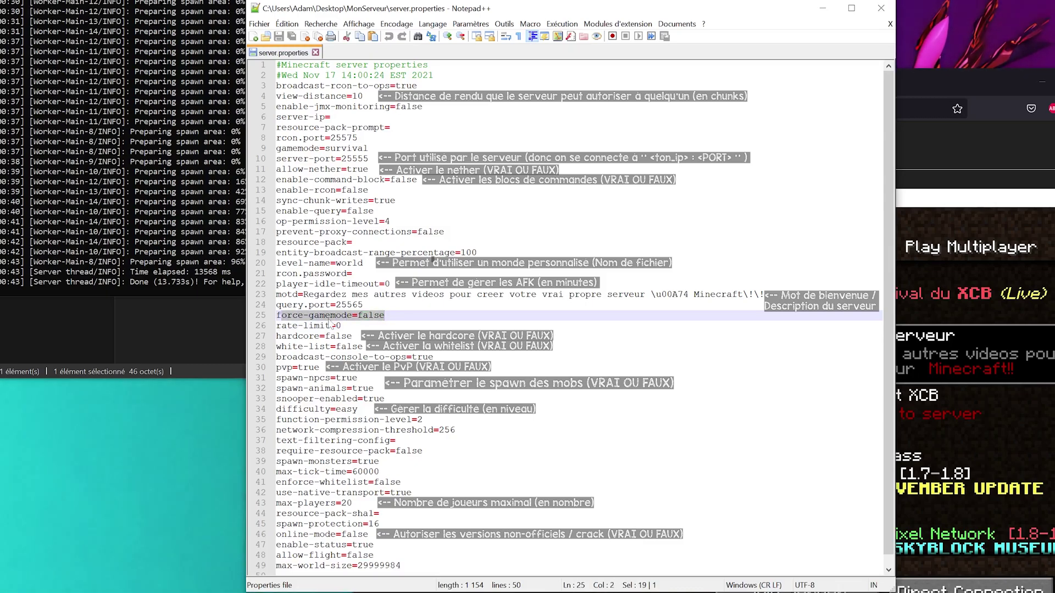
# Highlight the gamemode property to examine the server's default game mode
pyautogui.press('Up')
pyautogui.press('Up')
pyautogui.press('Up')
pyautogui.press('Up')
pyautogui.press('Up')
pyautogui.press('Up')
pyautogui.press('Up')
pyautogui.press('Up')
pyautogui.press('Up')
pyautogui.press('Up')
pyautogui.press('Up')
pyautogui.press('Up')
pyautogui.press('Up')
pyautogui.press('Up')
pyautogui.press('Up')
pyautogui.press('Up')
pyautogui.press('End')
pyautogui.hotkey('shift', 'Left')
pyautogui.hotkey('shift', 'Left')
pyautogui.hotkey('shift', 'Left')
pyautogui.hotkey('shift', 'Left')
pyautogui.hotkey('shift', 'Left')
pyautogui.hotkey('shift', 'Left')
pyautogui.hotkey('shift', 'Left')
pyautogui.hotkey('shift', 'Left')
pyautogui.hotkey('shift', 'Left')
pyautogui.hotkey('shift', 'Left')
pyautogui.hotkey('shift', 'Left')
pyautogui.hotkey('shift', 'Left')
pyautogui.hotkey('shift', 'Left')
pyautogui.hotkey('shift', 'Left')
pyautogui.hotkey('shift', 'Left')
pyautogui.hotkey('shift', 'Left')
pyautogui.hotkey('shift', 'Left')
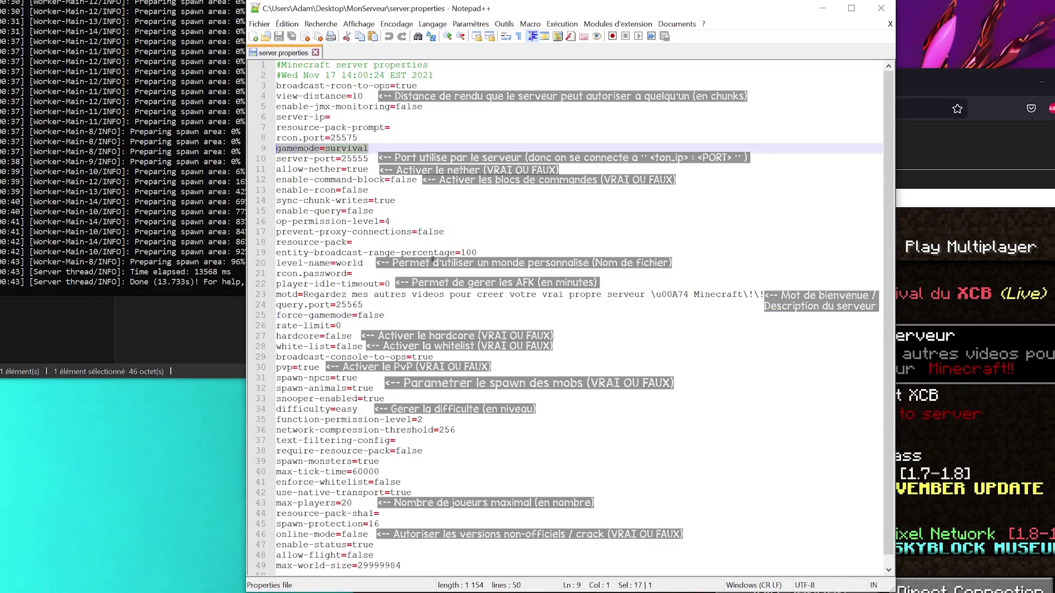
# Return to the force-gamemode property, and examine the hardcore property below it
pyautogui.press('Down')
pyautogui.press('Down')
pyautogui.press('Down')
pyautogui.press('Down')
pyautogui.press('Down')
pyautogui.press('Down')
pyautogui.press('Down')
pyautogui.press('Down')
pyautogui.press('Down')
pyautogui.press('Down')
pyautogui.press('Down')
pyautogui.press('Down')
pyautogui.press('Down')
pyautogui.press('Down')
pyautogui.press('Down')
pyautogui.press('Down')
pyautogui.press('End')
pyautogui.hotkey('shift', 'Left')
pyautogui.hotkey('shift', 'Left')
pyautogui.hotkey('shift', 'Left')
pyautogui.hotkey('shift', 'Left')
pyautogui.hotkey('shift', 'Left')
pyautogui.hotkey('shift', 'Left')
pyautogui.hotkey('shift', 'Left')
pyautogui.hotkey('shift', 'Left')
pyautogui.hotkey('shift', 'Left')
pyautogui.hotkey('shift', 'Left')
pyautogui.hotkey('shift', 'Left')
pyautogui.hotkey('shift', 'Left')
pyautogui.hotkey('shift', 'Left')
pyautogui.hotkey('shift', 'Left')
pyautogui.hotkey('shift', 'Left')
pyautogui.hotkey('shift', 'Left')
pyautogui.hotkey('shift', 'Left')
pyautogui.hotkey('shift', 'Left')
pyautogui.hotkey('shift', 'Left')
pyautogui.hotkey('shift', 'Left')
pyautogui.press('Down')
pyautogui.press('End')
pyautogui.press('Down')
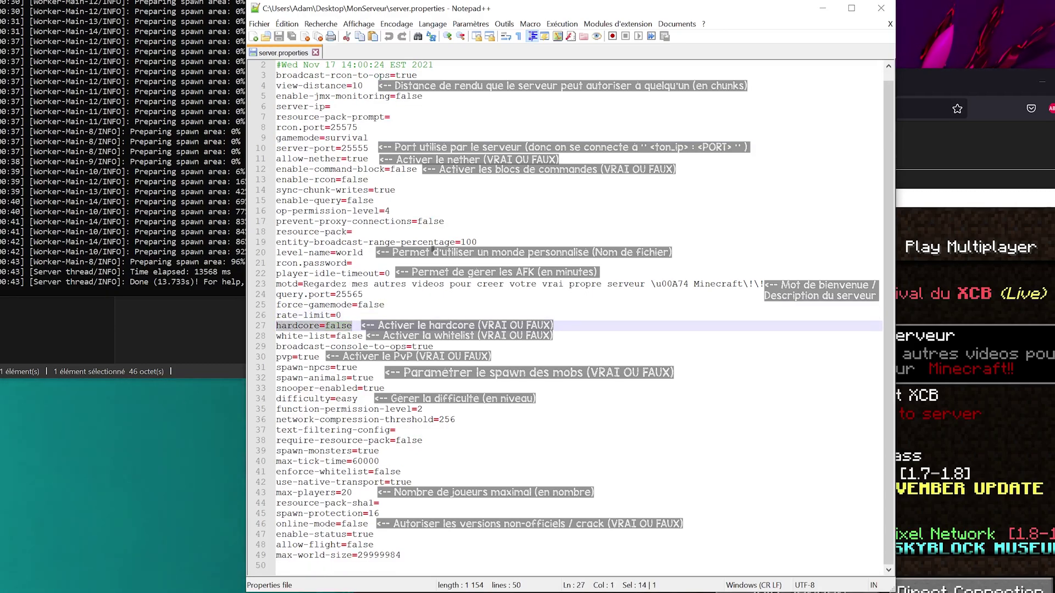
# Highlight the white-list property to examine its setting
pyautogui.press('Down')
pyautogui.press('End')
pyautogui.hotkey('shift', 'Left')
pyautogui.hotkey('shift', 'Left')
pyautogui.hotkey('shift', 'Left')
pyautogui.hotkey('shift', 'Left')
pyautogui.hotkey('shift', 'Left')
pyautogui.hotkey('shift', 'Left')
pyautogui.hotkey('shift', 'Left')
pyautogui.hotkey('shift', 'Left')
pyautogui.hotkey('shift', 'Left')
pyautogui.hotkey('shift', 'Left')
pyautogui.hotkey('shift', 'Left')
pyautogui.hotkey('shift', 'Left')
pyautogui.hotkey('shift', 'Left')
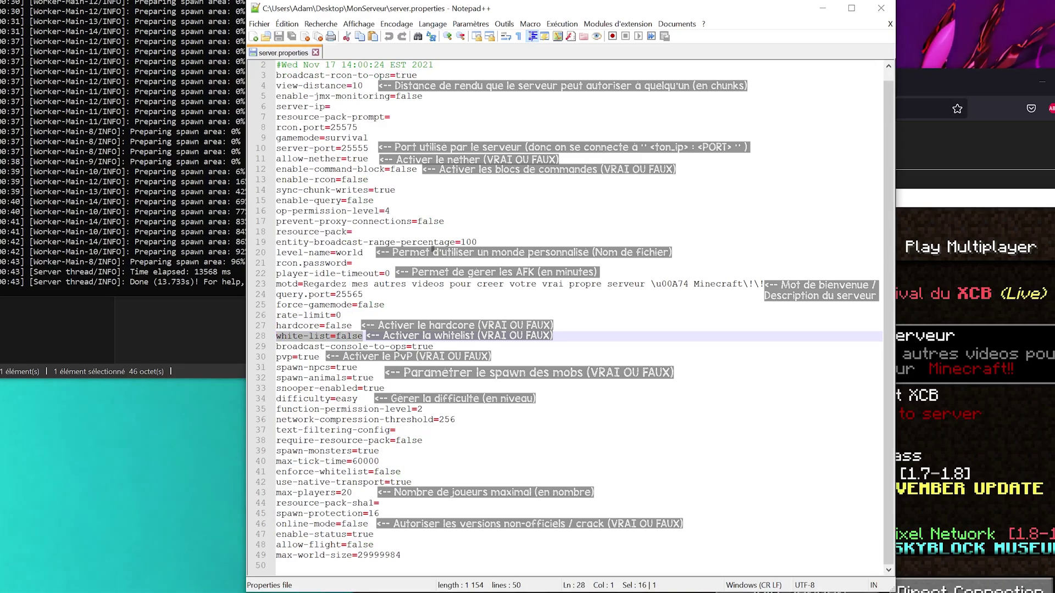
# Highlight the pvp property to examine its setting
pyautogui.press('Down')
pyautogui.press('Down')
pyautogui.press('End')
pyautogui.hotkey('shift', 'Left')
pyautogui.hotkey('shift', 'Left')
pyautogui.hotkey('shift', 'Left')
pyautogui.hotkey('shift', 'Left')
pyautogui.hotkey('shift', 'Left')
pyautogui.hotkey('shift', 'Left')
pyautogui.hotkey('shift', 'Left')
pyautogui.hotkey('shift', 'Left')
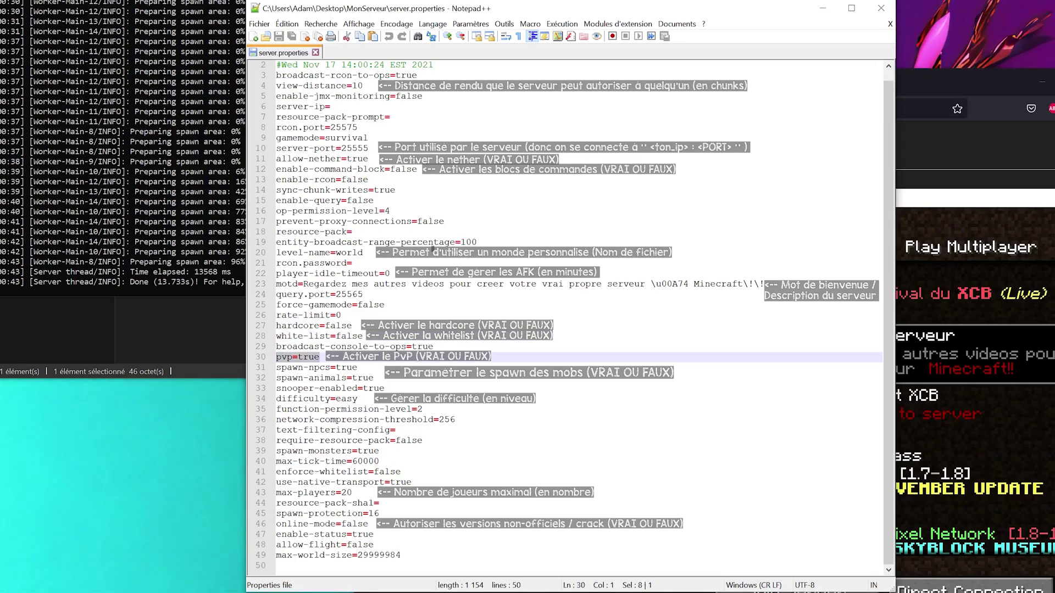
# Highlight the spawn-npcs property to examine its setting
pyautogui.press('Down')
pyautogui.hotkey('shift', 'Right')
pyautogui.hotkey('shift', 'Right')
pyautogui.hotkey('shift', 'Right')
pyautogui.hotkey('shift', 'Right')
pyautogui.hotkey('shift', 'Right')
pyautogui.hotkey('shift', 'Right')
pyautogui.hotkey('shift', 'Right')
pyautogui.hotkey('shift', 'Right')
pyautogui.hotkey('shift', 'Right')
pyautogui.hotkey('shift', 'Right')
pyautogui.hotkey('shift', 'Right')
pyautogui.hotkey('shift', 'Right')
pyautogui.hotkey('shift', 'Right')
pyautogui.hotkey('shift', 'Right')
pyautogui.hotkey('shift', 'Right')
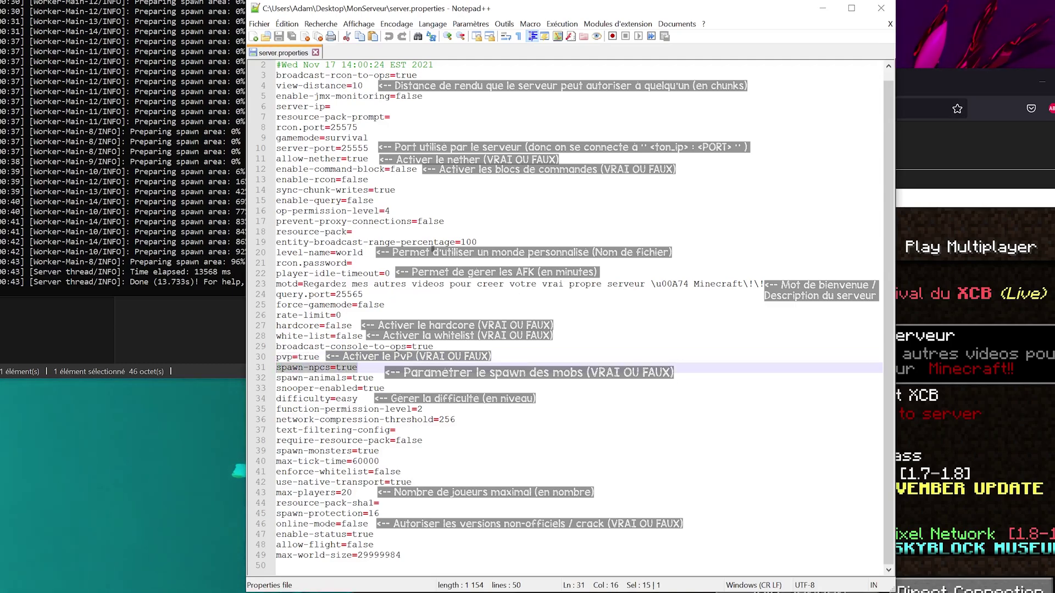
# Highlight the spawn-animals property to examine whether animals may spawn
pyautogui.press('Down')
pyautogui.press('Home')
pyautogui.press('Right')
pyautogui.hotkey('shift', 'End')
# Highlight the difficulty property to examine the server's difficulty level
pyautogui.press('Down')
pyautogui.press('Down')
pyautogui.hotkey('shift', 'Left')
pyautogui.hotkey('shift', 'Left')
pyautogui.hotkey('shift', 'Left')
pyautogui.hotkey('shift', 'Left')
pyautogui.hotkey('shift', 'Left')
pyautogui.hotkey('shift', 'Left')
pyautogui.hotkey('shift', 'Left')
pyautogui.hotkey('shift', 'Left')
pyautogui.hotkey('shift', 'Left')
pyautogui.hotkey('shift', 'Left')
pyautogui.hotkey('shift', 'Left')
pyautogui.hotkey('shift', 'Left')
pyautogui.hotkey('shift', 'Left')
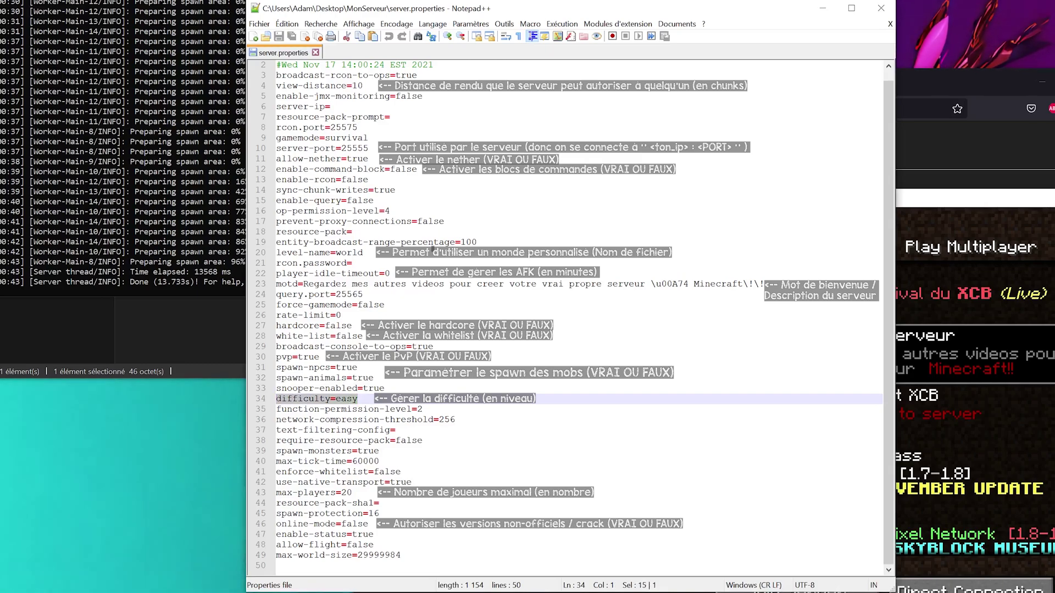
# Highlight the function-permission-level property to examine its setting
pyautogui.press('Down')
pyautogui.press('Home')
pyautogui.press('Right')
pyautogui.press('Right')
pyautogui.hotkey('shift', 'End')
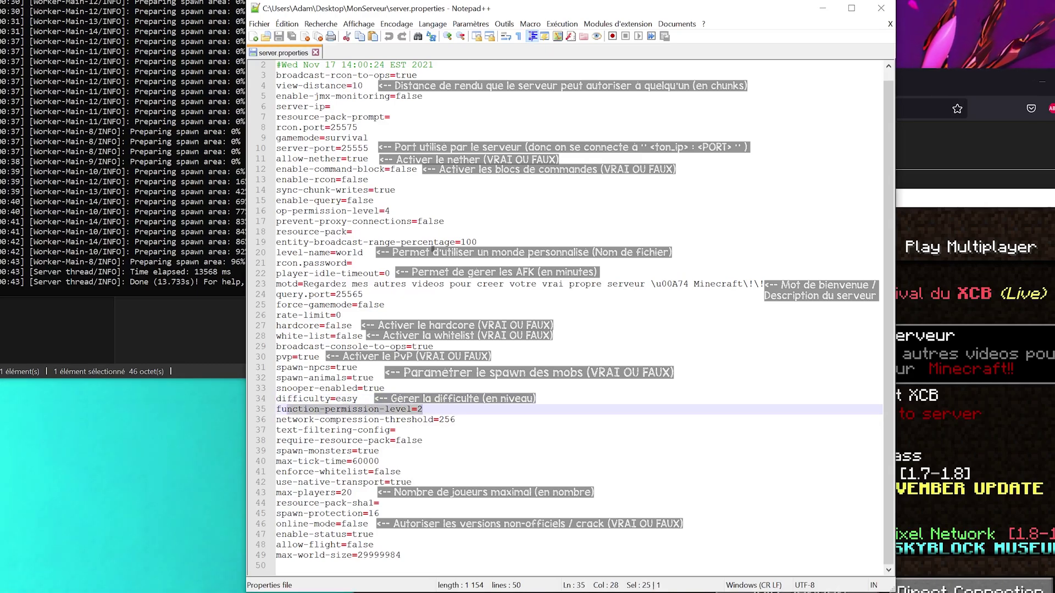
# Highlight the network-compression-threshold property and go over its name and value
pyautogui.press('Down')
pyautogui.press('Home')
pyautogui.press('Right')
pyautogui.press('Right')
pyautogui.press('Right')
pyautogui.press('Right')
pyautogui.press('Right')
pyautogui.press('Right')
pyautogui.hotkey('shift', 'Right')
pyautogui.hotkey('shift', 'Right')
pyautogui.hotkey('shift', 'Right')
pyautogui.hotkey('shift', 'Right')
pyautogui.hotkey('shift', 'Right')
pyautogui.hotkey('shift', 'Right')
pyautogui.hotkey('shift', 'Right')
pyautogui.hotkey('shift', 'Right')
pyautogui.hotkey('shift', 'Right')
pyautogui.hotkey('shift', 'Right')
pyautogui.hotkey('shift', 'Right')
pyautogui.hotkey('shift', 'Right')
pyautogui.hotkey('shift', 'Right')
pyautogui.hotkey('shift', 'Right')
pyautogui.hotkey('shift', 'Right')
pyautogui.hotkey('shift', 'Right')
pyautogui.hotkey('shift', 'Right')
pyautogui.hotkey('shift', 'Right')
pyautogui.hotkey('shift', 'Right')
pyautogui.hotkey('shift', 'Right')
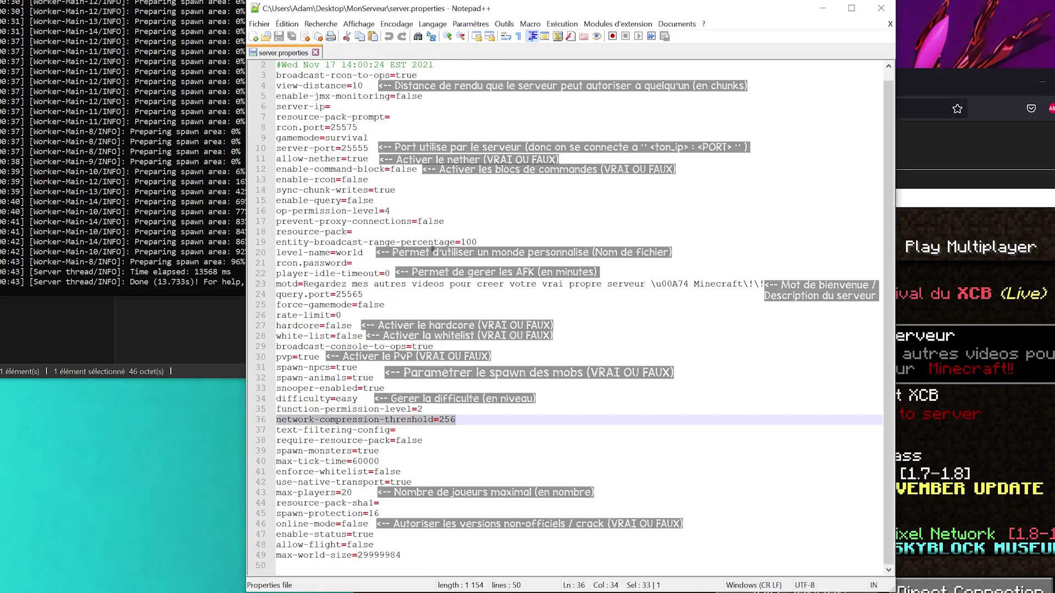
pyautogui.press('End')
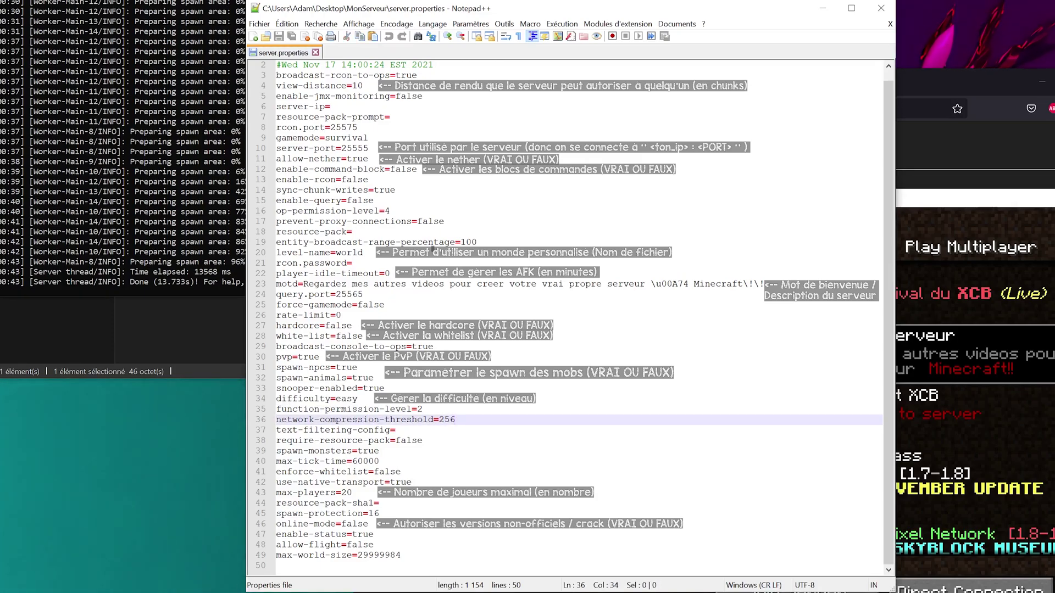
pyautogui.hotkey('shift', 'Home')
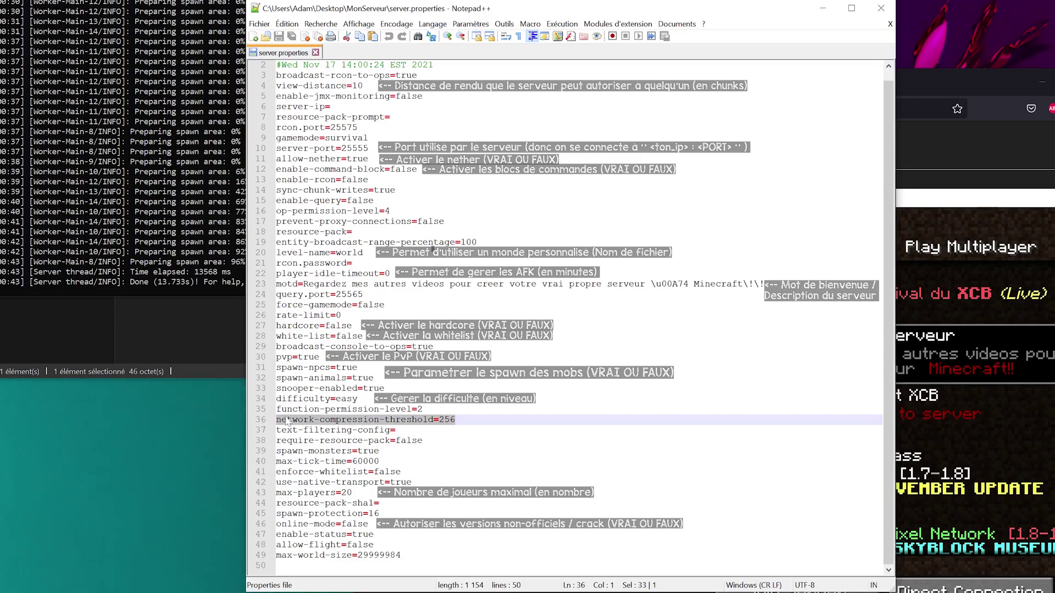
pyautogui.press('Home')
pyautogui.press('Right')
pyautogui.press('Right')
pyautogui.press('Right')
pyautogui.press('Right')
pyautogui.press('Right')
pyautogui.press('Right')
pyautogui.press('Right')
pyautogui.press('Right')
pyautogui.press('Right')
pyautogui.press('Right')
pyautogui.press('Right')
pyautogui.press('Right')
pyautogui.press('Right')
pyautogui.press('Right')
pyautogui.press('Right')
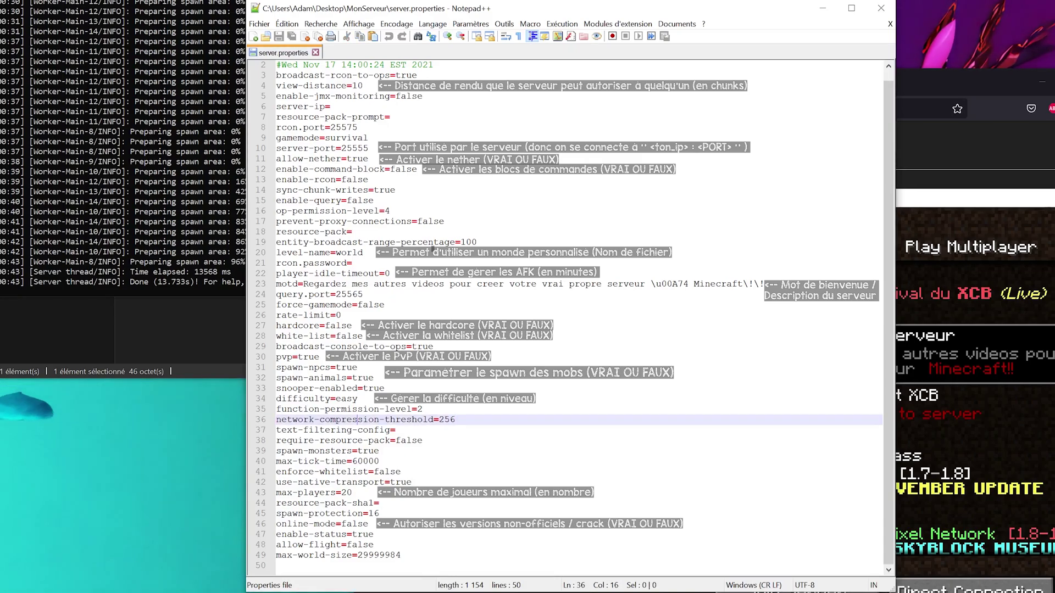
# Highlight the require-resource-pack property and the spawn-monsters property below it to examine their settings
pyautogui.press('Down')
pyautogui.press('Down')
pyautogui.press('End')
pyautogui.hotkey('shift', 'Home')
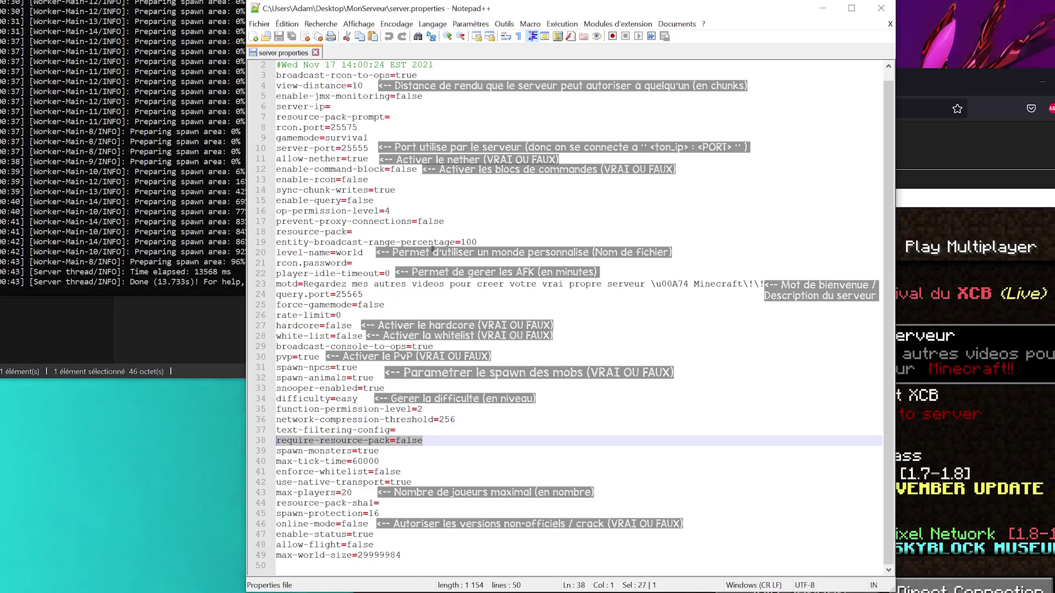
pyautogui.press('Down')
pyautogui.press('End')
pyautogui.hotkey('shift', 'Home')
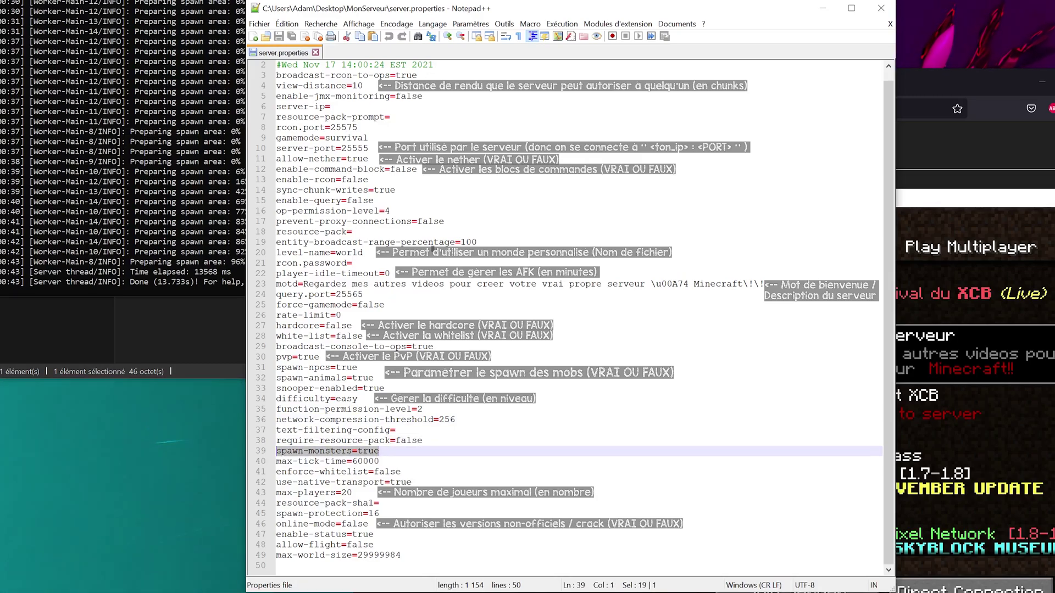
# Highlight the max-tick-time property and the enforce-whitelist property below it to examine their settings
pyautogui.press('Down')
pyautogui.press('End')
pyautogui.hotkey('shift', 'Home')
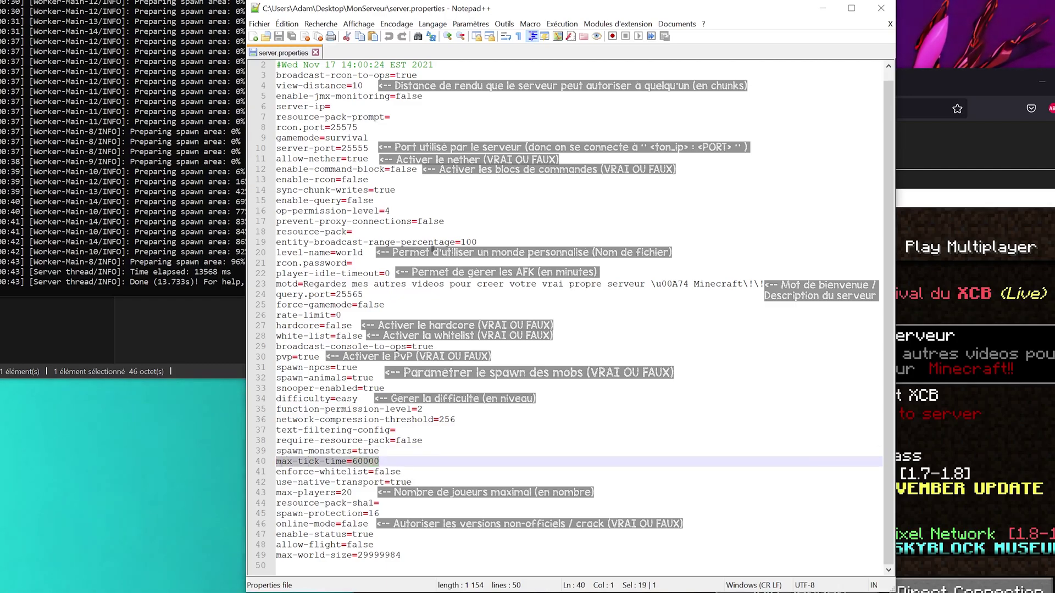
pyautogui.press('Down')
pyautogui.press('End')
pyautogui.hotkey('shift', 'Home')
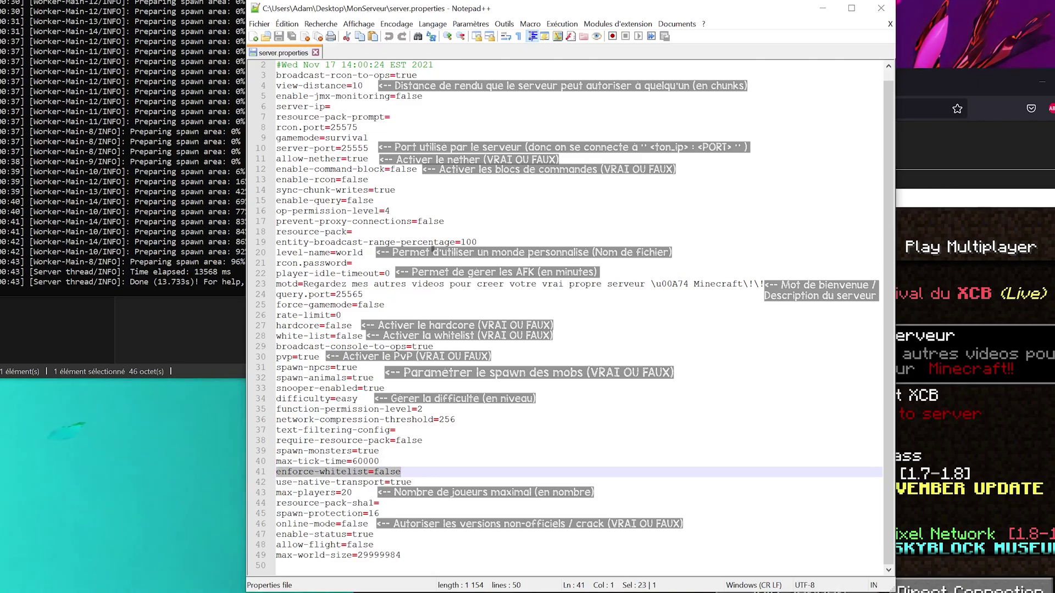
# Highlight the max-players property to examine the server's player limit
pyautogui.press('Down')
pyautogui.press('Down')
pyautogui.press('End')
pyautogui.hotkey('shift', 'Left')
pyautogui.hotkey('shift', 'Left')
pyautogui.hotkey('shift', 'Left')
pyautogui.hotkey('shift', 'Left')
pyautogui.hotkey('shift', 'Left')
pyautogui.hotkey('shift', 'Left')
pyautogui.hotkey('shift', 'Left')
pyautogui.hotkey('shift', 'Left')
pyautogui.hotkey('shift', 'Left')
pyautogui.hotkey('shift', 'Left')
pyautogui.hotkey('shift', 'Left')
pyautogui.hotkey('shift', 'Left')
pyautogui.hotkey('shift', 'Left')
pyautogui.hotkey('shift', 'Left')
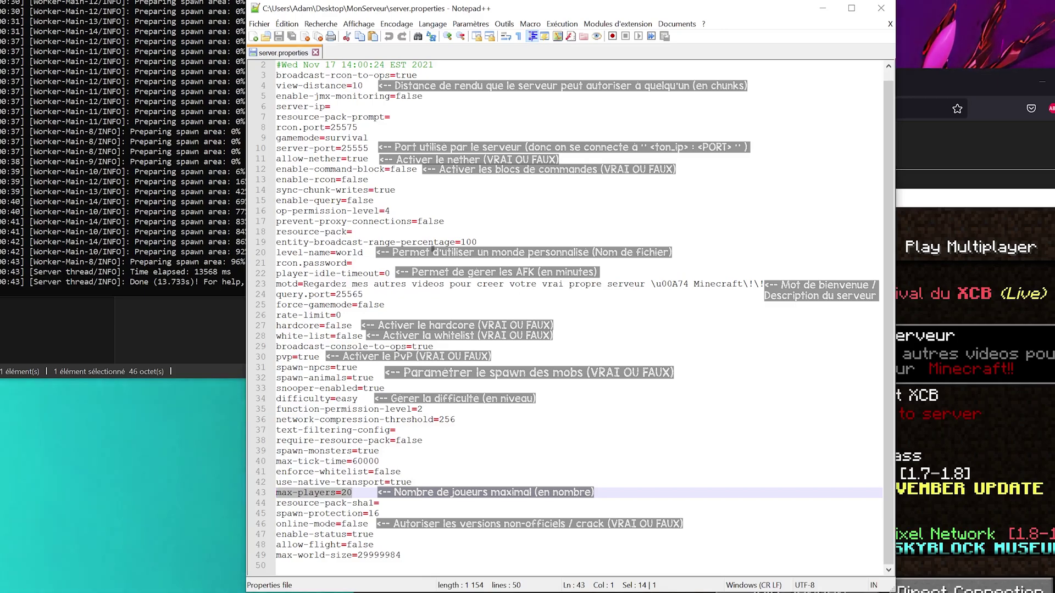
# Highlight the spawn-protection property to examine its setting
pyautogui.press('Down')
pyautogui.press('Down')
pyautogui.press('End')
pyautogui.hotkey('shift', 'Home')
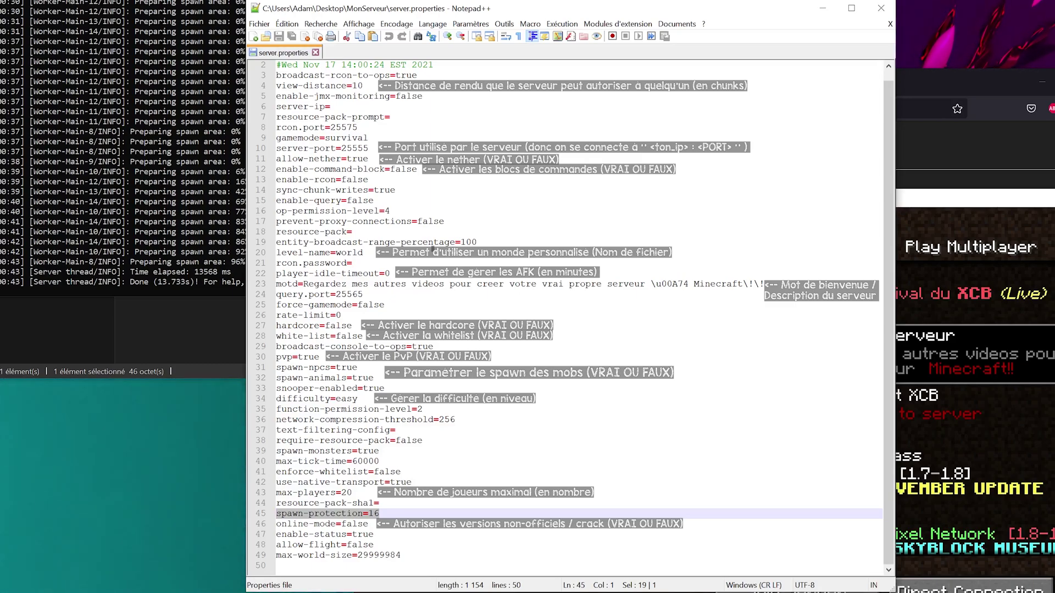
# Highlight the online-mode property, narrowing the selection to its value to examine it
pyautogui.press('Down')
pyautogui.press('End')
pyautogui.hotkey('shift', 'Home')
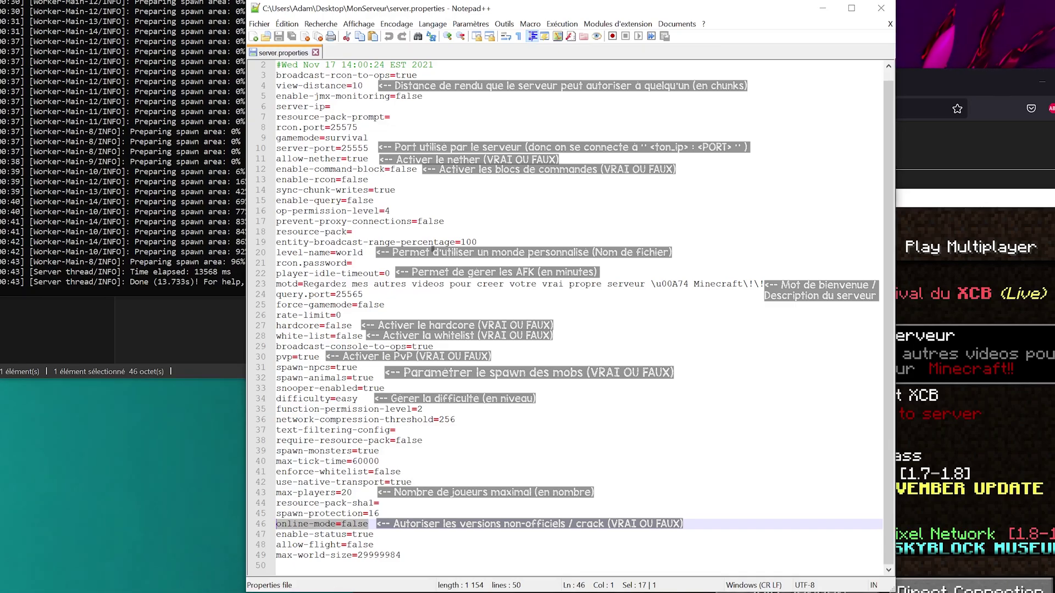
pyautogui.hotkey('shift', 'Right')
pyautogui.hotkey('shift', 'Right')
pyautogui.hotkey('shift', 'Right')
pyautogui.hotkey('shift', 'Right')
pyautogui.hotkey('shift', 'Right')
pyautogui.hotkey('shift', 'Right')
pyautogui.hotkey('shift', 'Right')
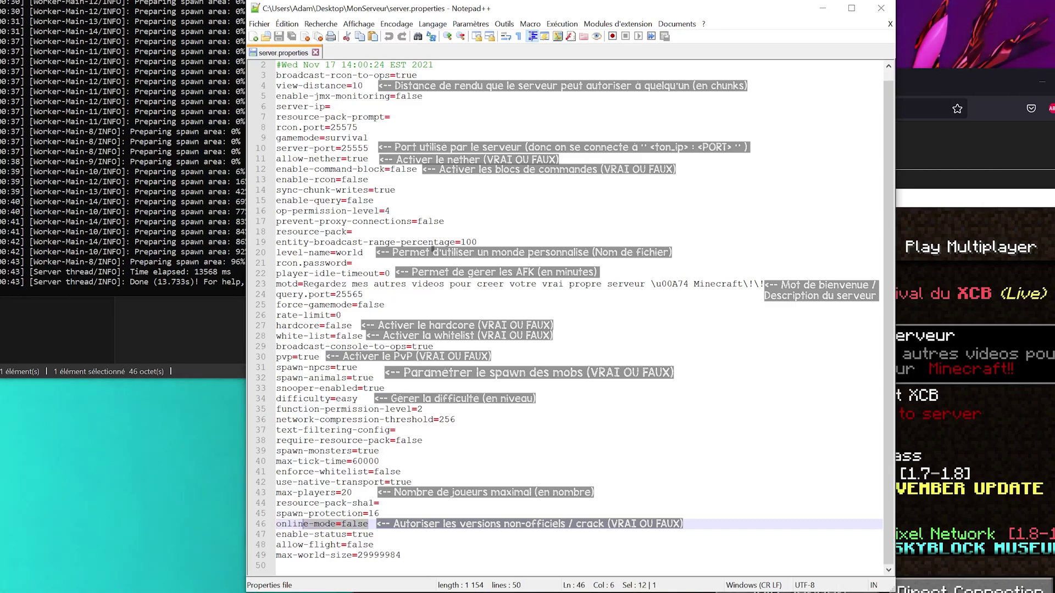
pyautogui.hotkey('shift', 'Left')
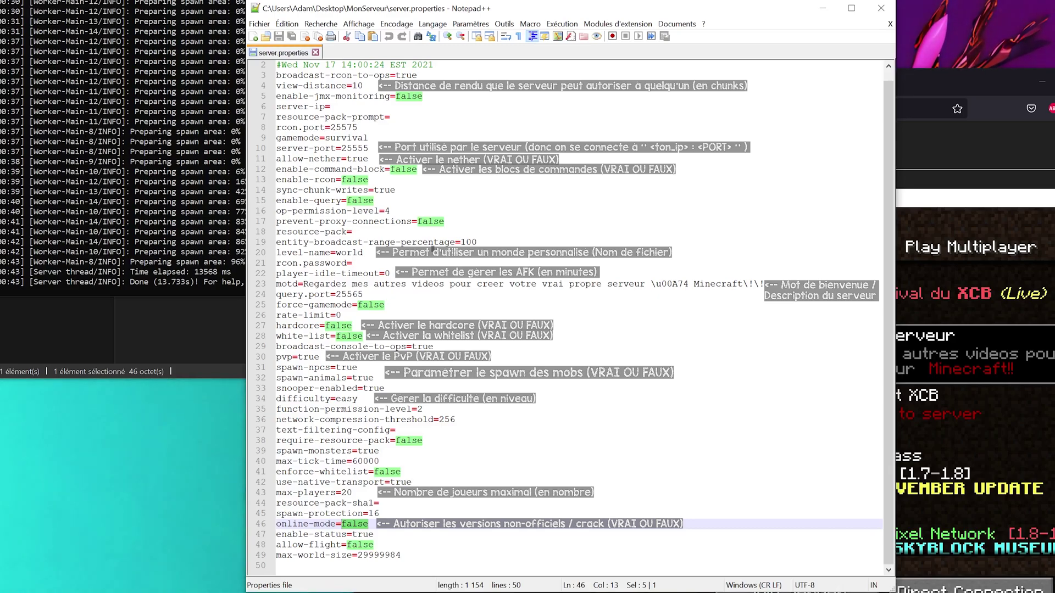
# Highlight the value of the allow-flight property, and go to the max-world-size property on the last line
pyautogui.press('F3')
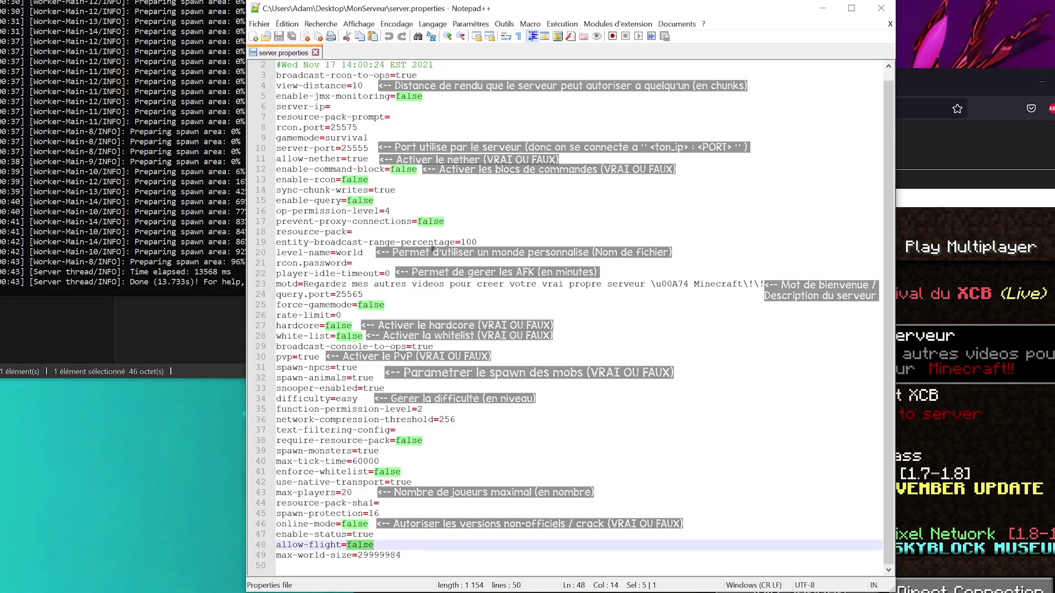
pyautogui.press('Right')
pyautogui.hotkey('ctrl', 'shift', 'Left')
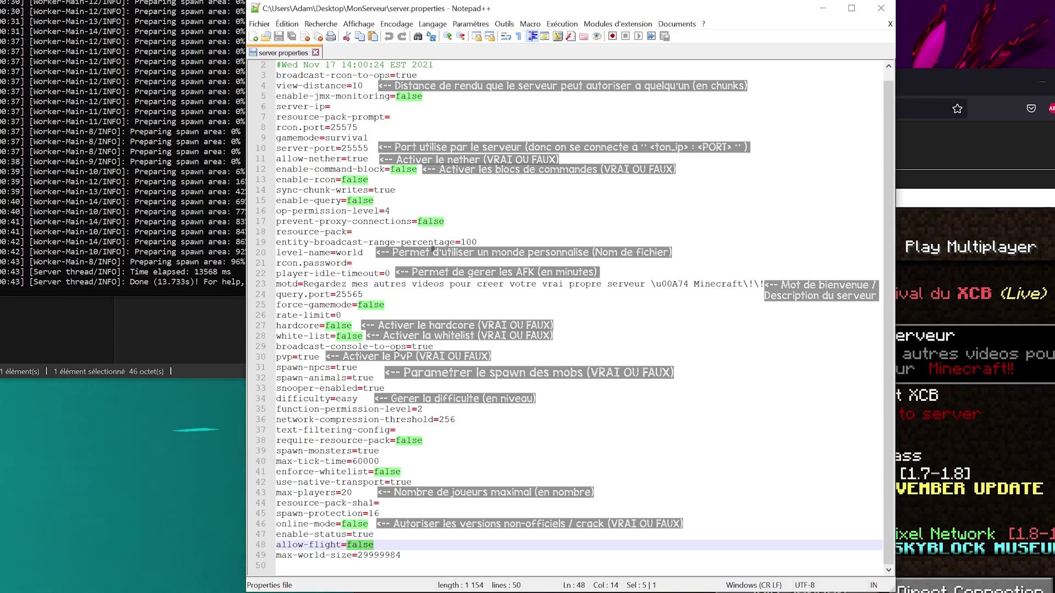
pyautogui.press('Down')
pyautogui.press('End')
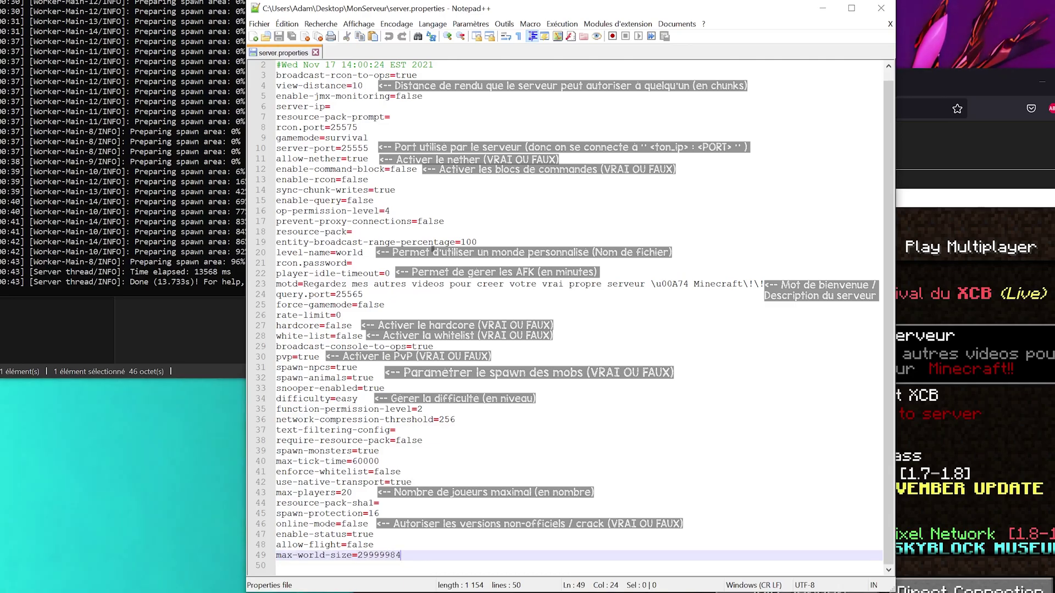
# Switch to the XCB Event Server folder in File Explorer and open its plugins folder
pyautogui.click(308, 409)
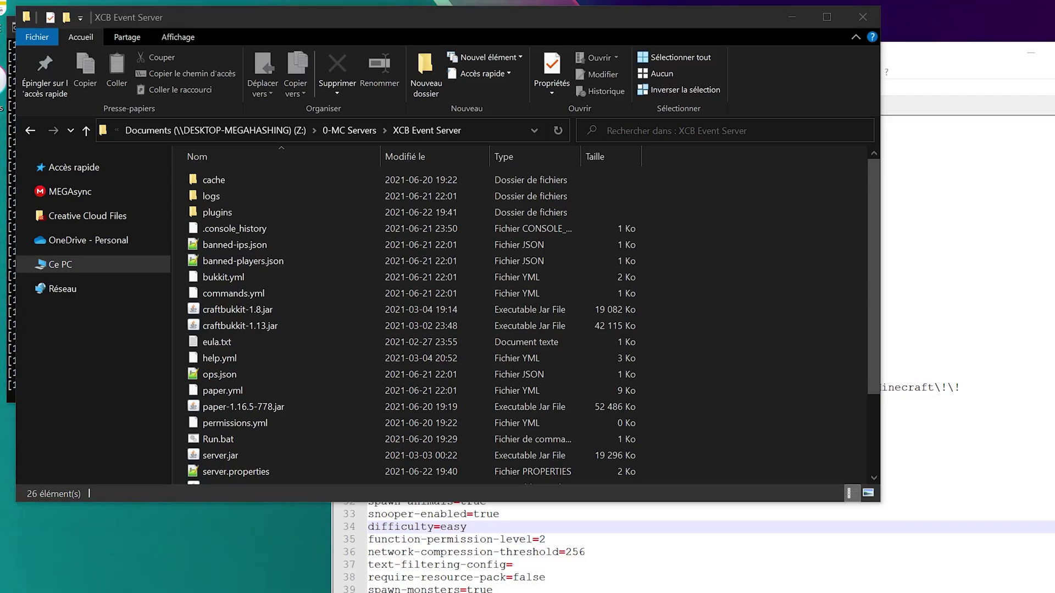
pyautogui.click(263, 321)
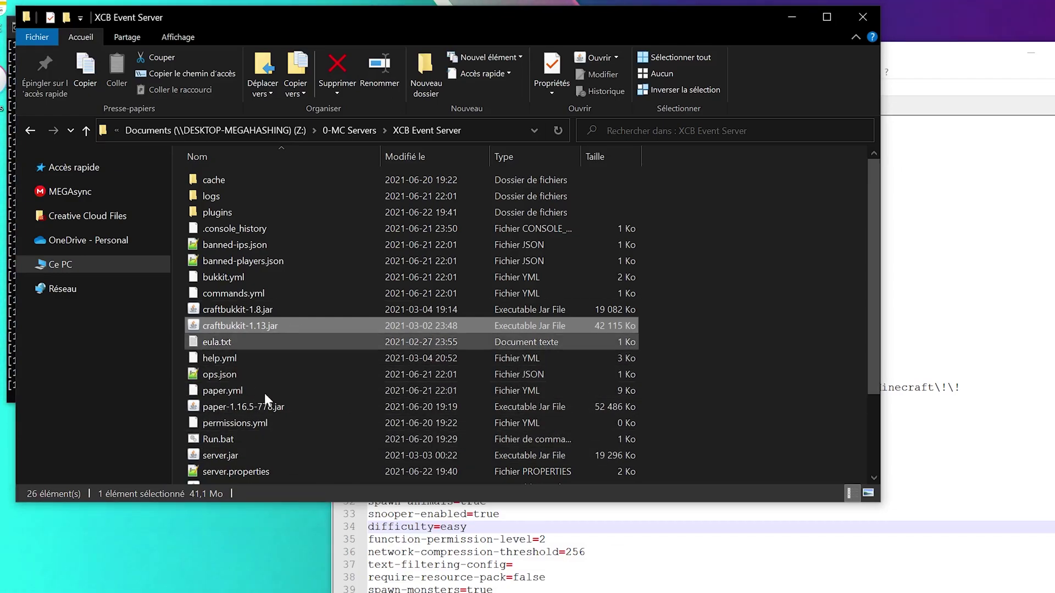
pyautogui.moveTo(688, 223); pyautogui.dragTo(294, 375)
pyautogui.scroll(3, 302, 376)
pyautogui.click(236, 206)
pyautogui.doubleClick(236, 210)
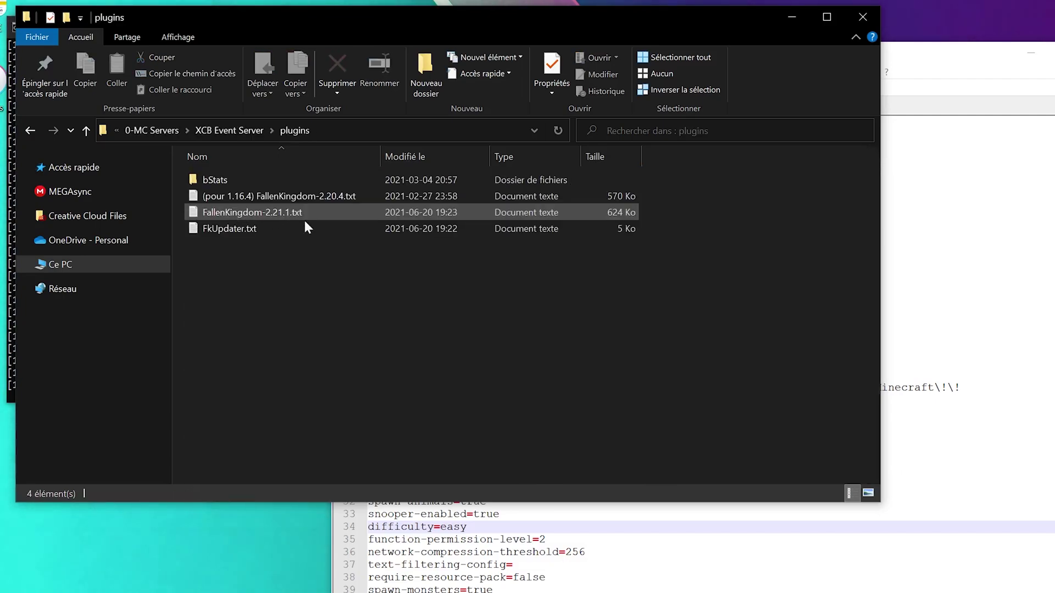
# Rename FkUpdater.txt in the plugins folder to FkUpdater.jar and accept the extension change
pyautogui.moveTo(291, 301); pyautogui.dragTo(322, 257)
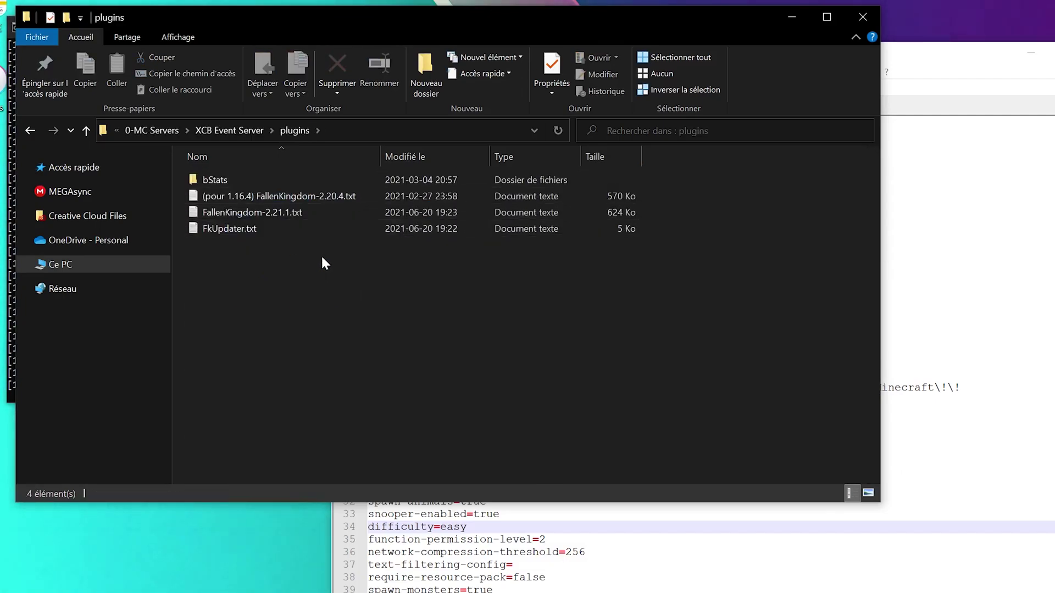
pyautogui.click(260, 232)
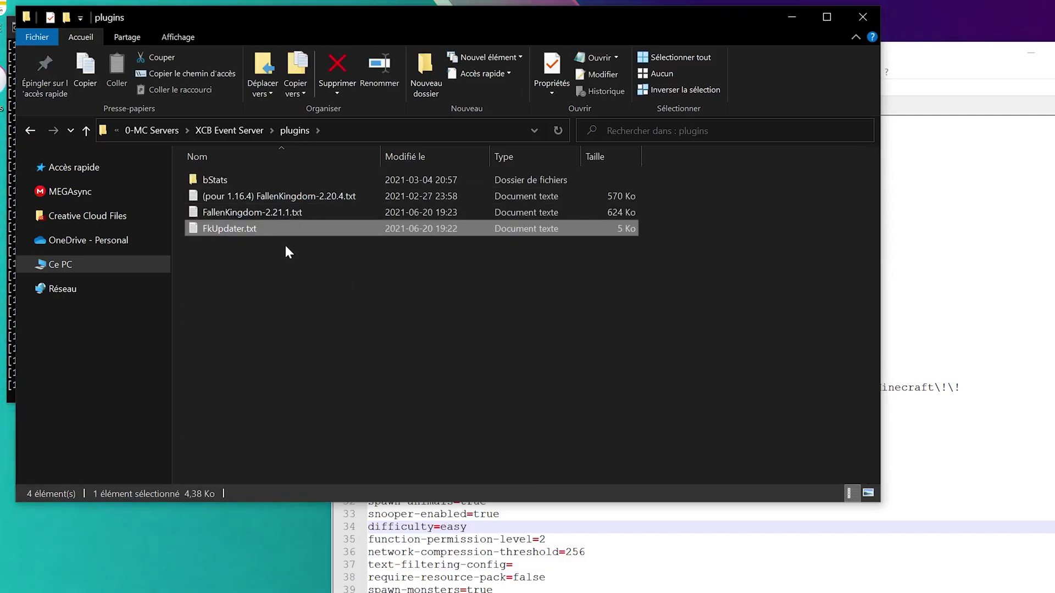
pyautogui.press('F2')
pyautogui.press('End')
pyautogui.press('BackSpace')
pyautogui.press('BackSpace')
pyautogui.press('BackSpace')
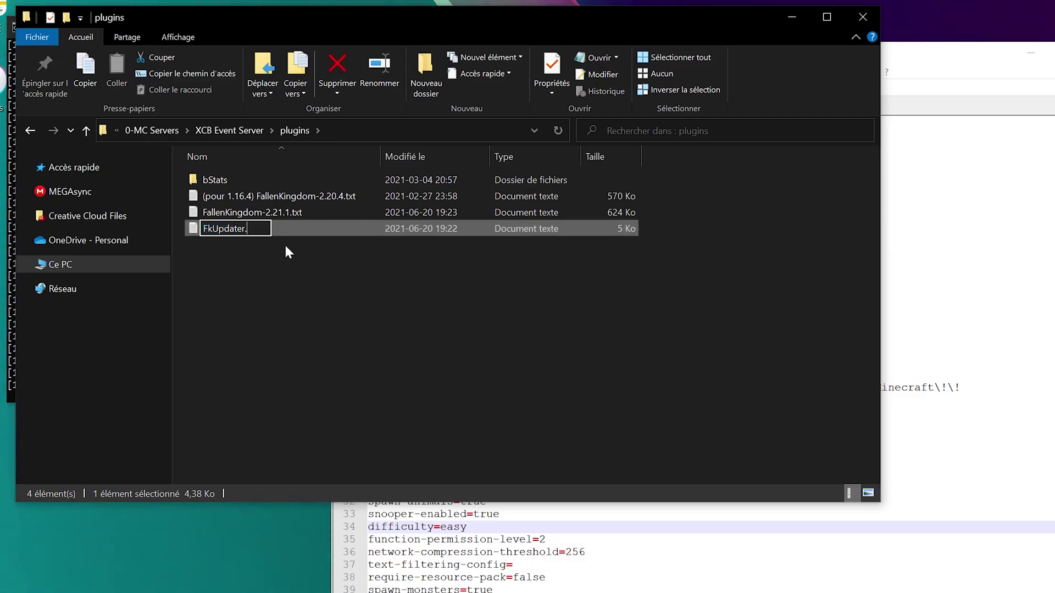
pyautogui.write('jar')
pyautogui.press('Return')
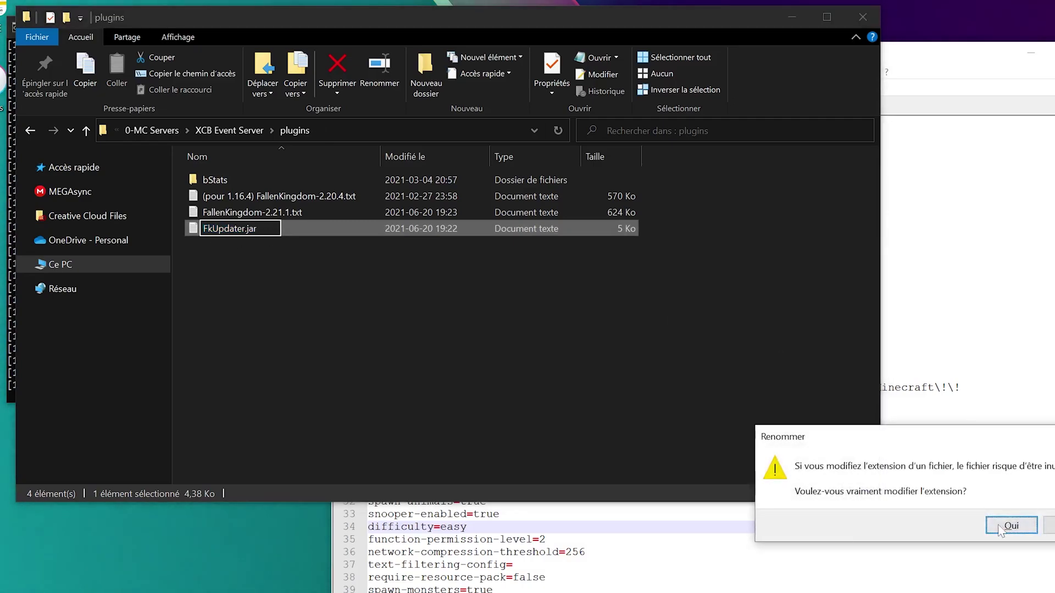
pyautogui.click(999, 528)
pyautogui.click(283, 250)
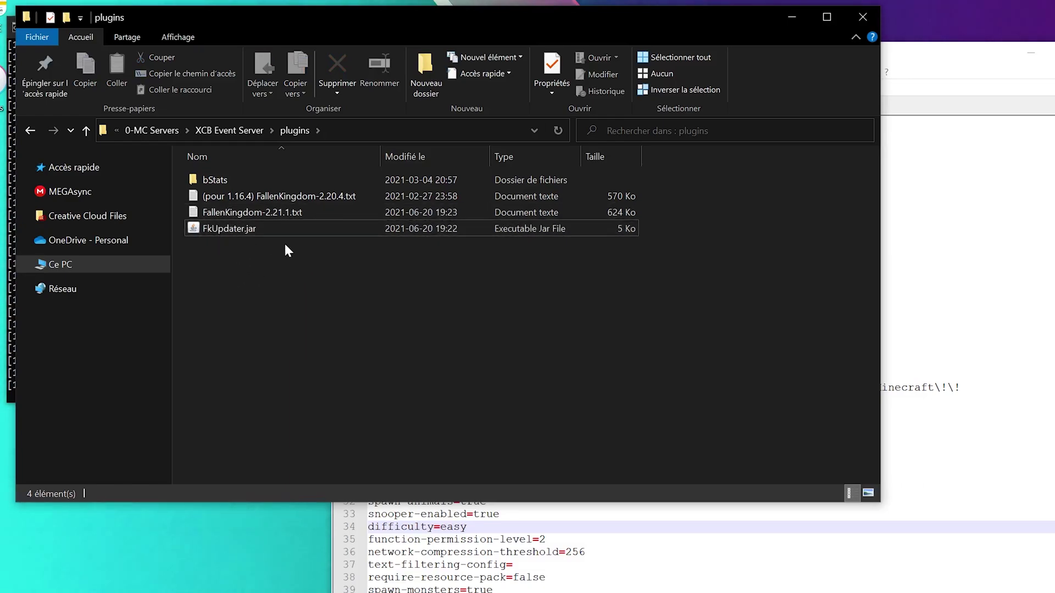
# Rename FkUpdater.jar back to FkUpdater.txt in the plugins folder
pyautogui.click(268, 229)
pyautogui.click(268, 229)
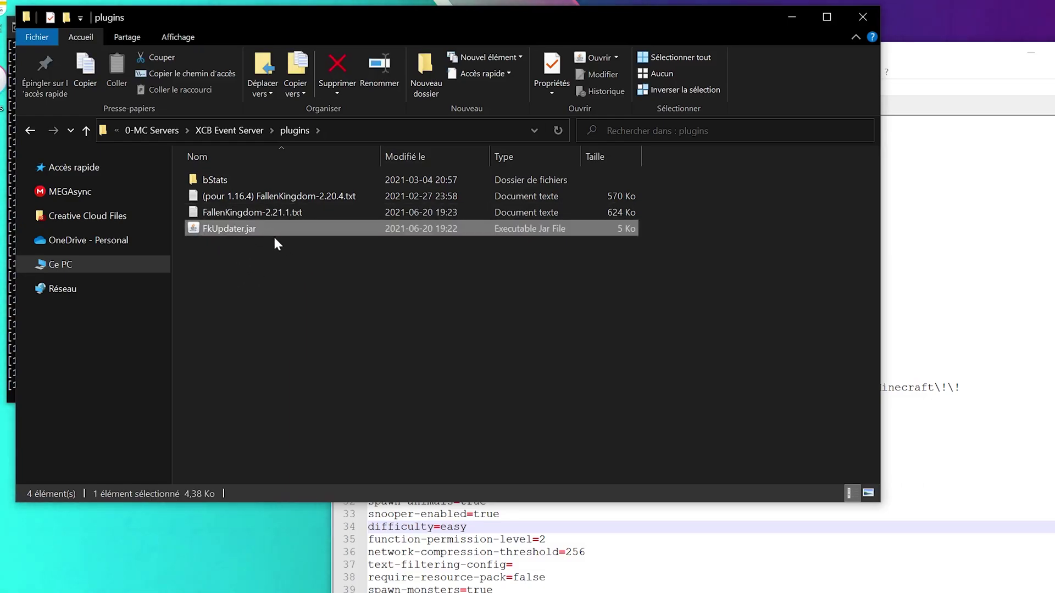
pyautogui.press('End')
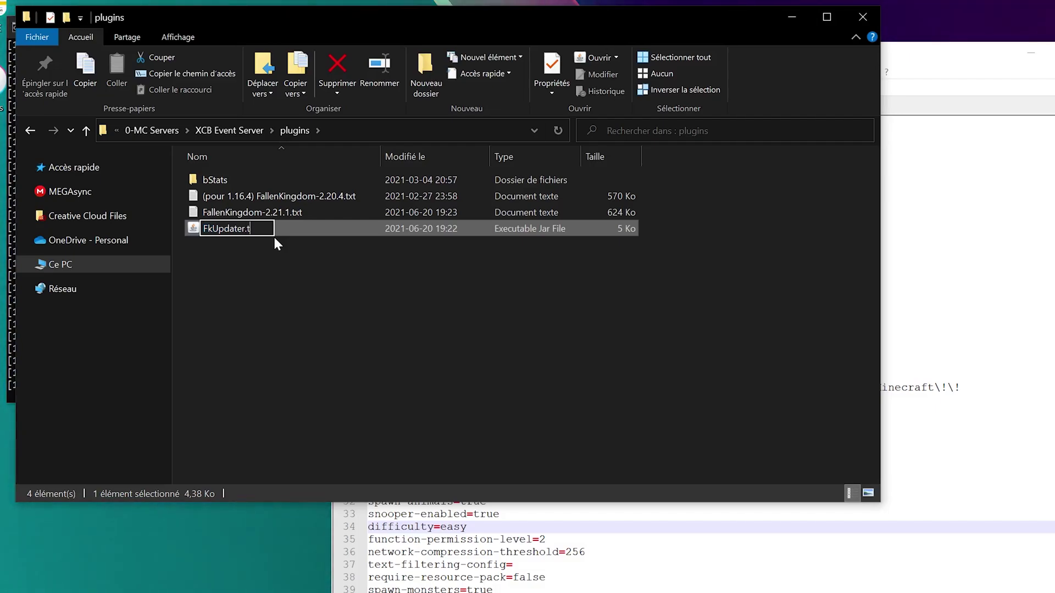
pyautogui.write('txt')
pyautogui.press('Return')
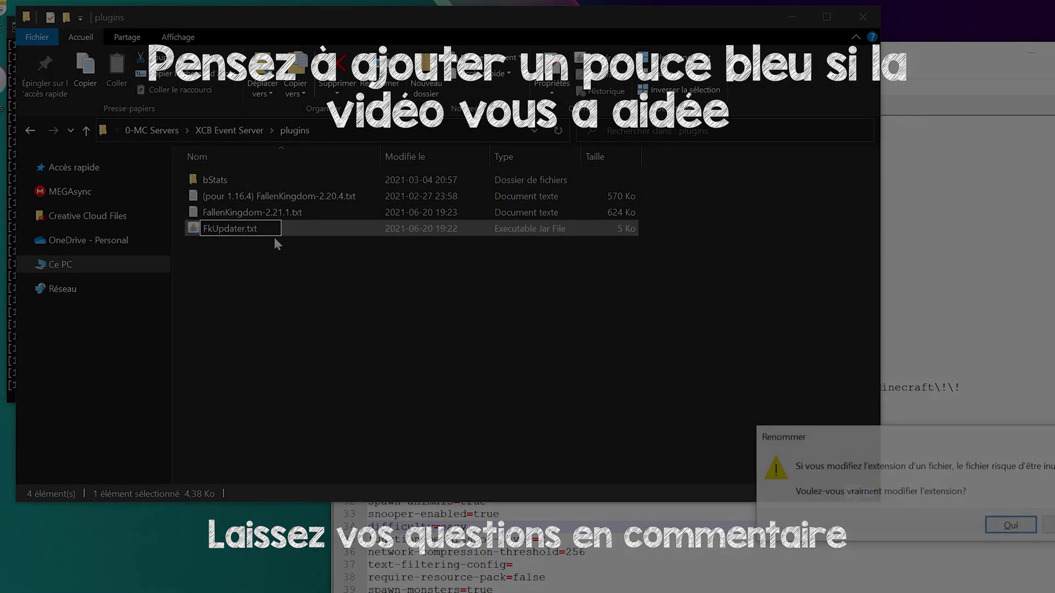